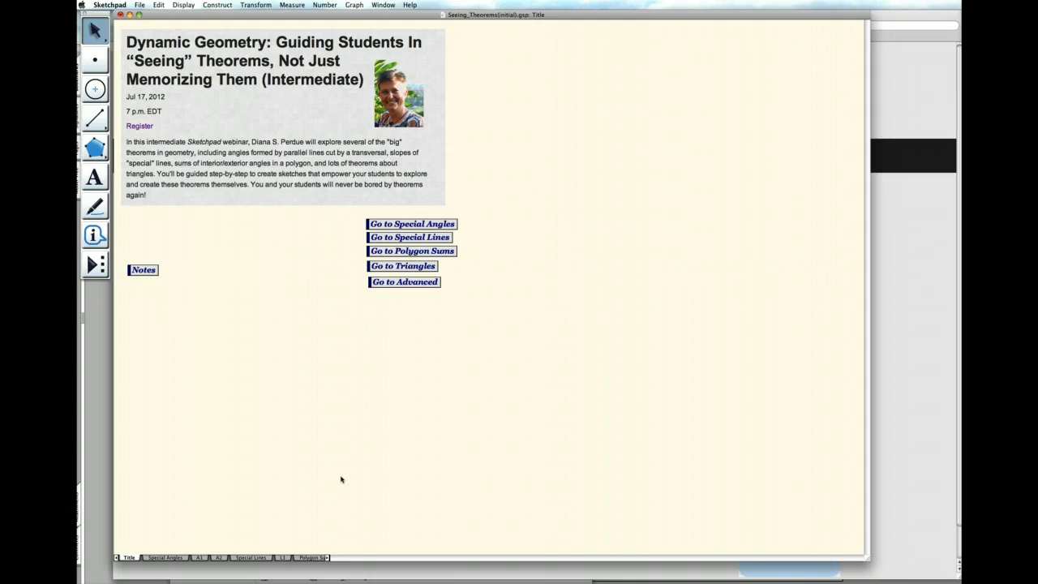
# - Read the Notes page on the theorems and activity sheets, and return to the title page
pyautogui.click(143, 271)
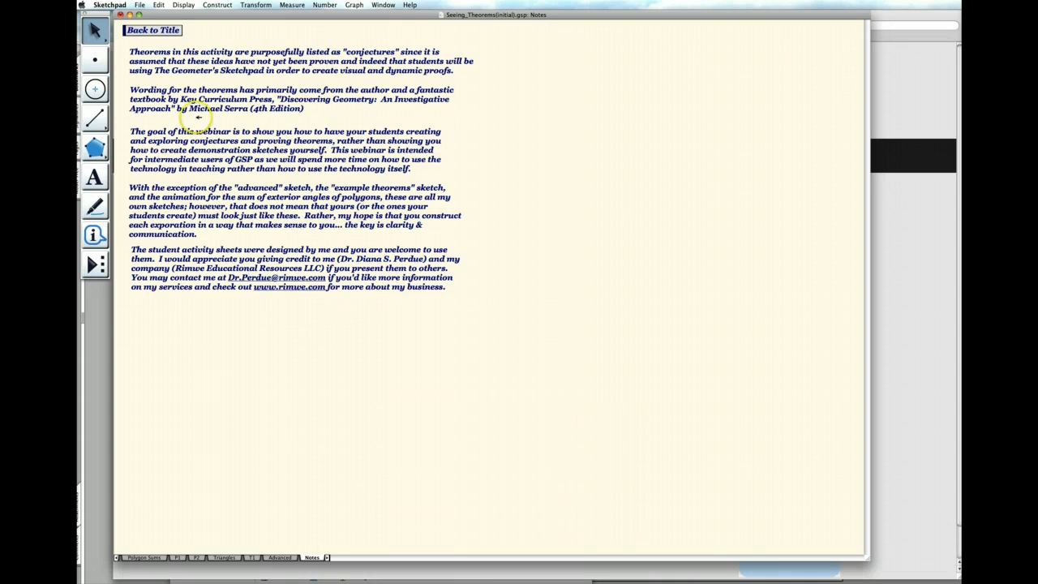
pyautogui.click(164, 31)
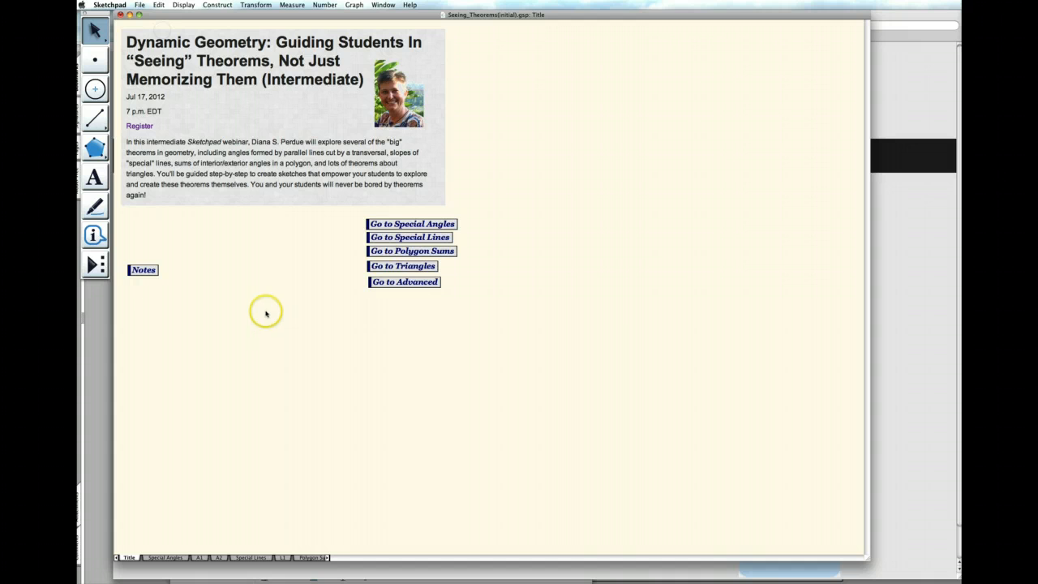
# - Go to the Special Angles page and reveal the Linear Pair, Vertical Angles and Parallel Lines conjecture statements
pyautogui.click(410, 225)
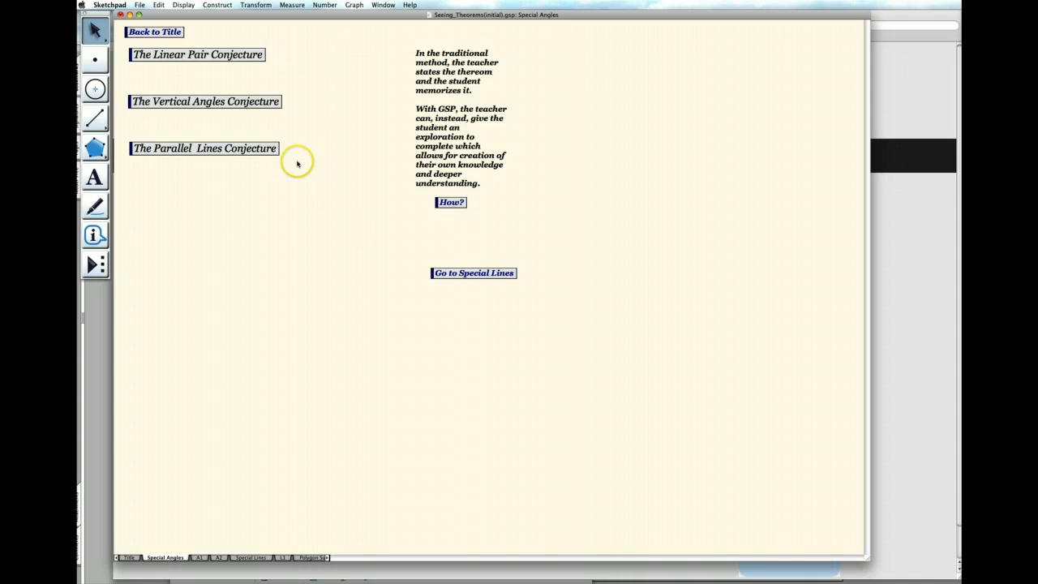
pyautogui.click(243, 54)
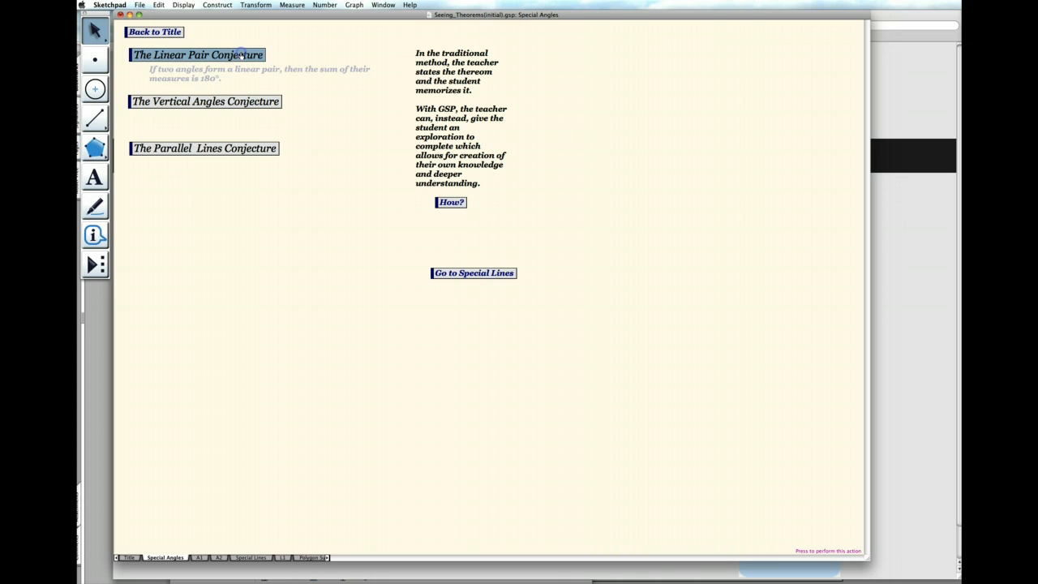
pyautogui.click(242, 103)
pyautogui.click(242, 154)
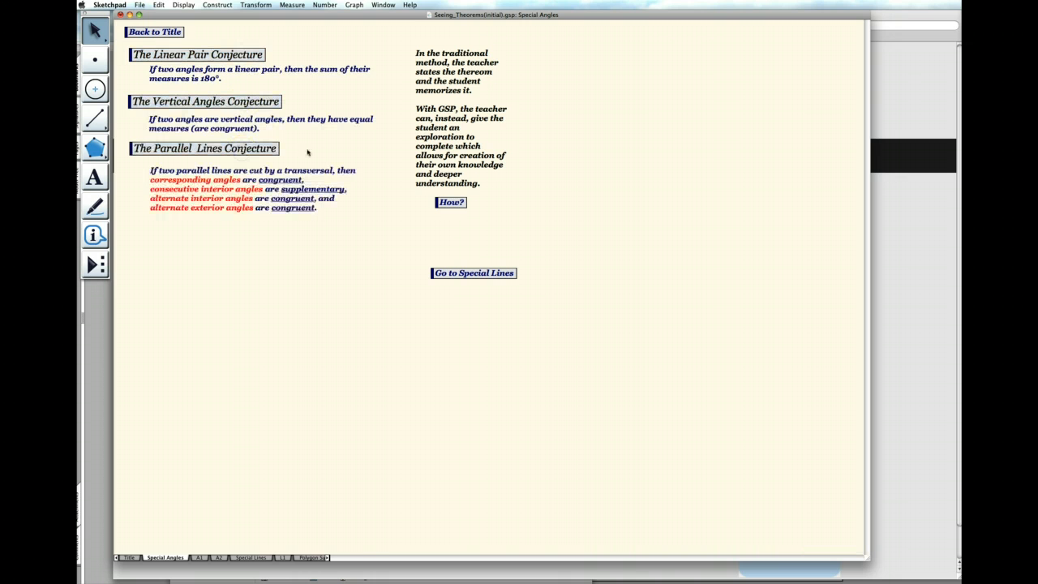
# - Follow the "How?" link from Special Angles to the A1 exploration page
pyautogui.click(358, 145)
pyautogui.click(452, 203)
pyautogui.click(451, 202)
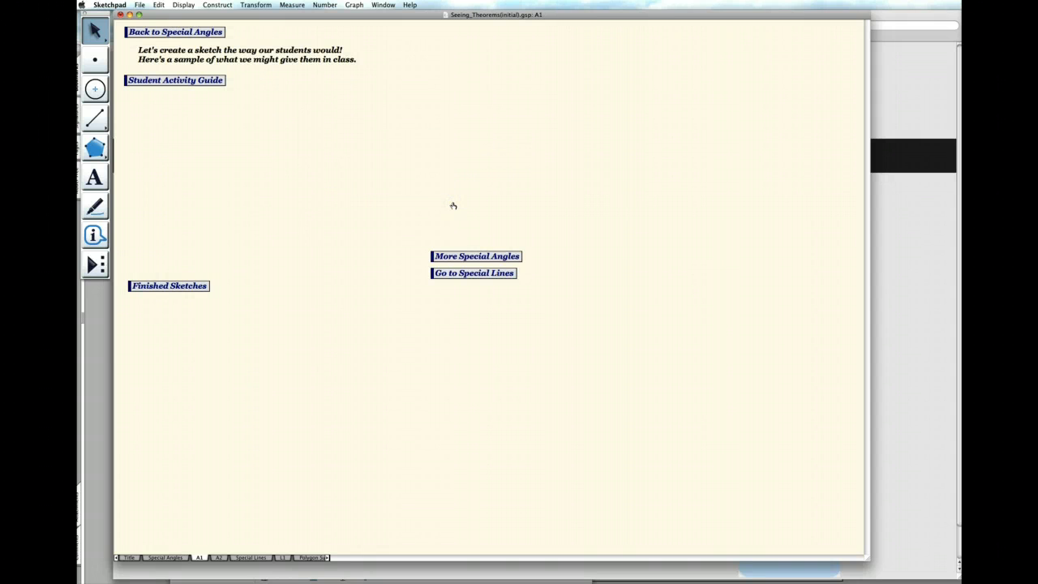
# - Read the Angle Exploration I student activity guide from the shared Seeing Theorems folder and return to the A1 sketch
pyautogui.click(432, 182)
pyautogui.click(177, 81)
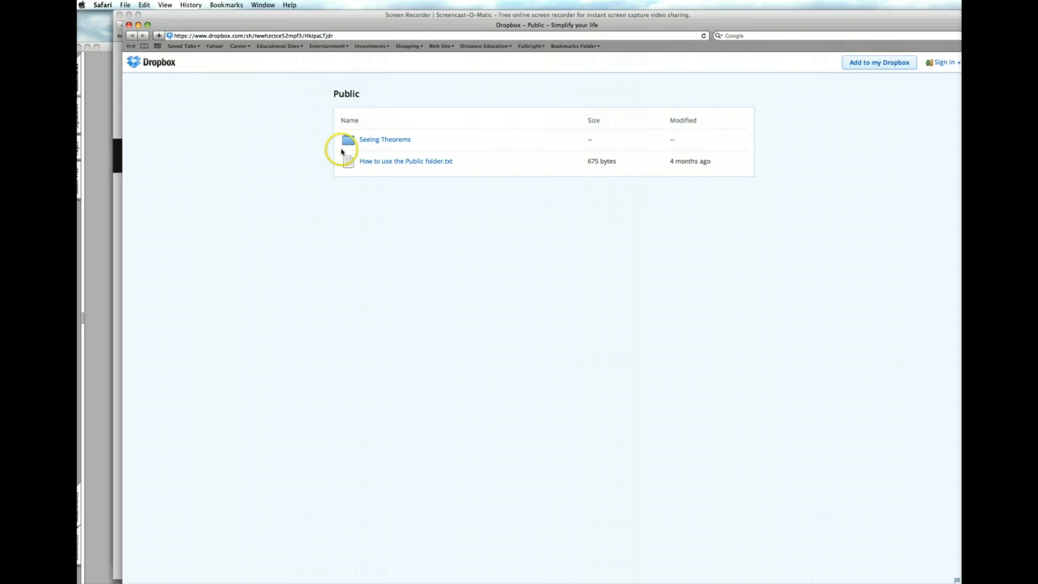
pyautogui.click(396, 142)
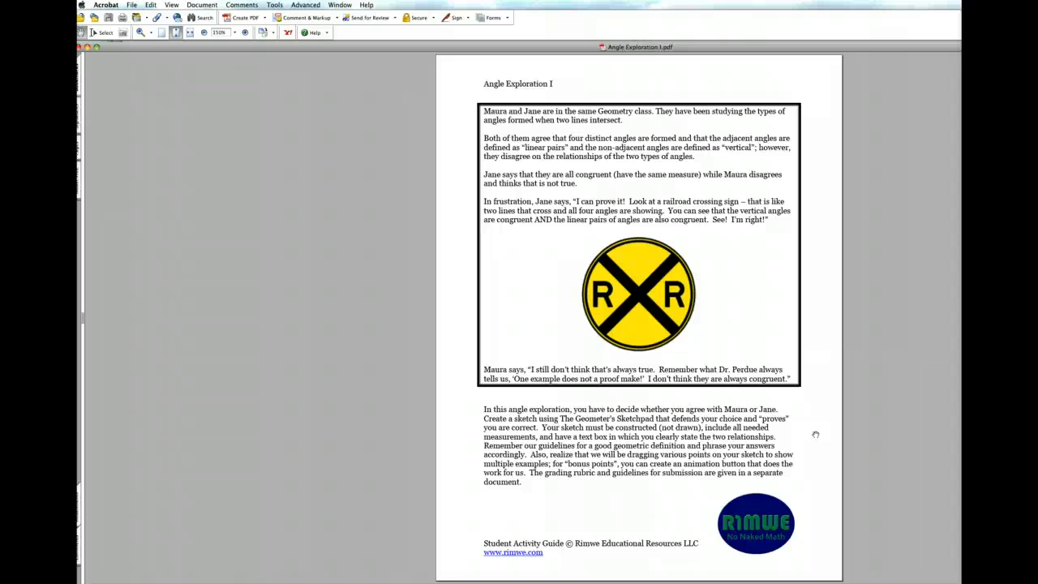
pyautogui.click(452, 563)
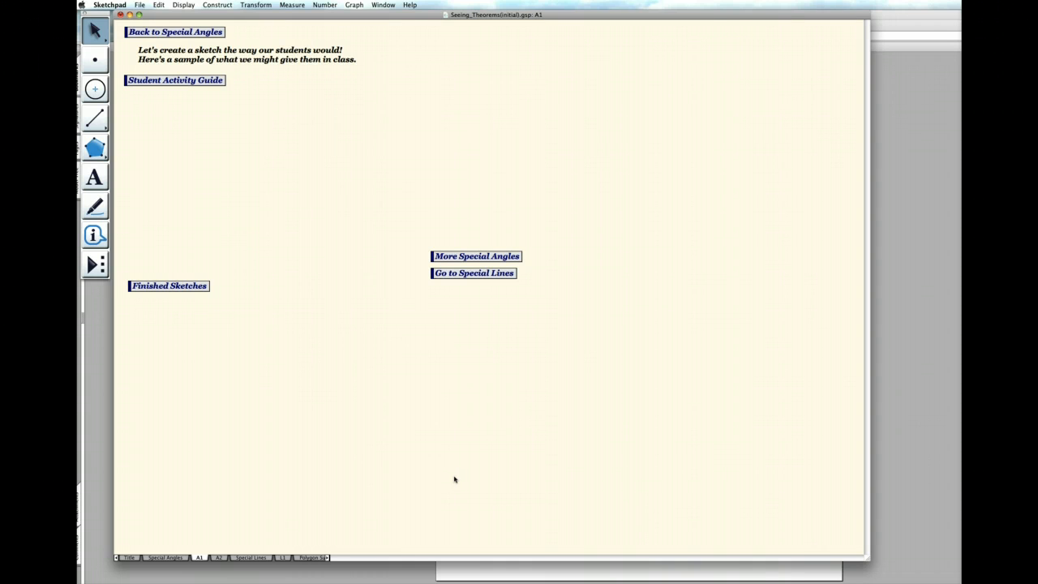
# - Draw two full lines that cross each other in the open area beside and below the Student Activity Guide link
pyautogui.moveTo(96, 121); pyautogui.dragTo(178, 124)
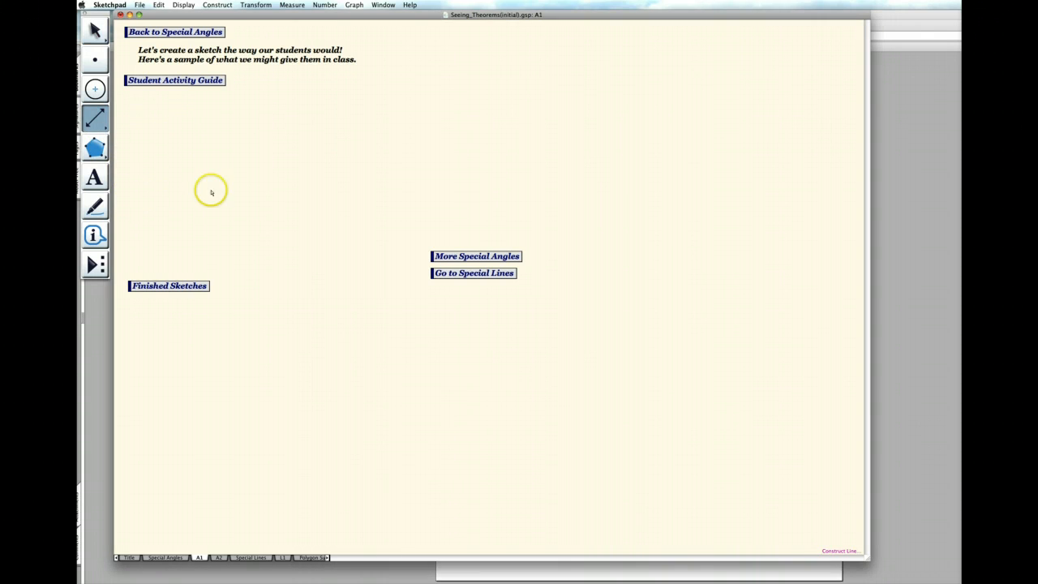
pyautogui.moveTo(216, 213); pyautogui.dragTo(546, 96)
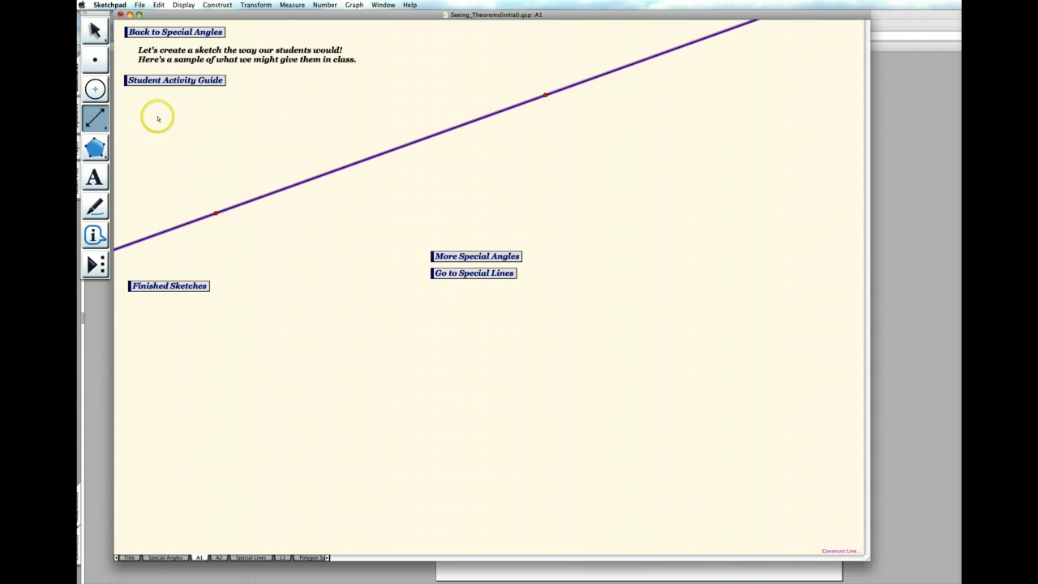
pyautogui.moveTo(157, 116); pyautogui.dragTo(669, 180)
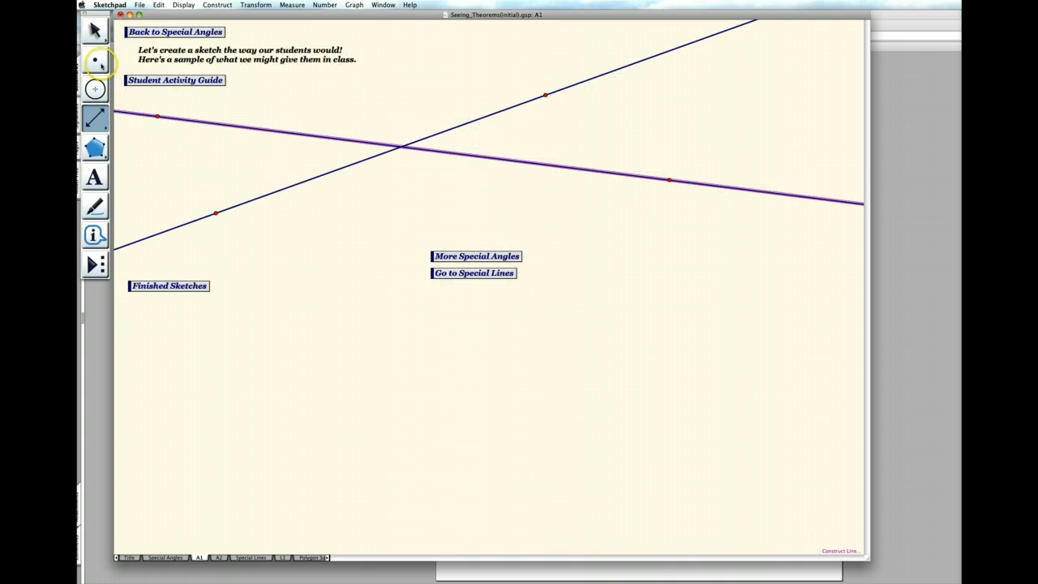
# - Construct the intersection point of the two crossing lines
pyautogui.click(95, 30)
pyautogui.click(197, 176)
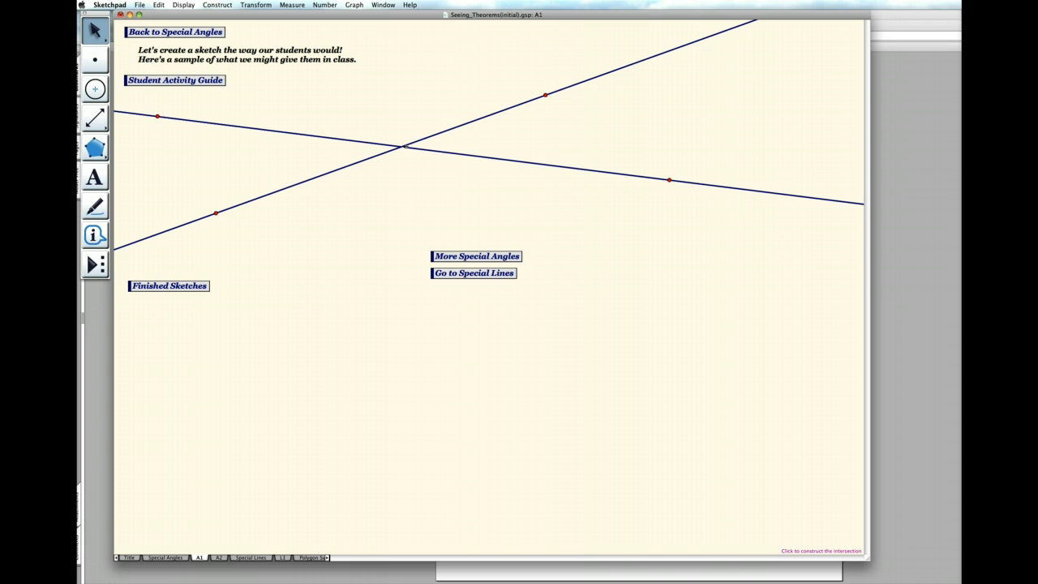
pyautogui.click(433, 151)
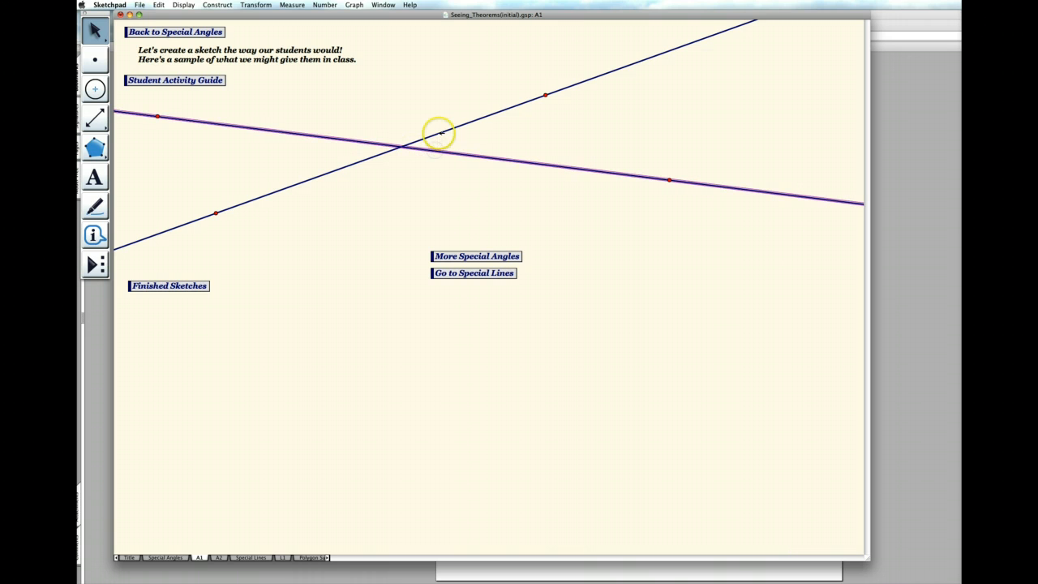
pyautogui.click(438, 133)
pyautogui.click(214, 5)
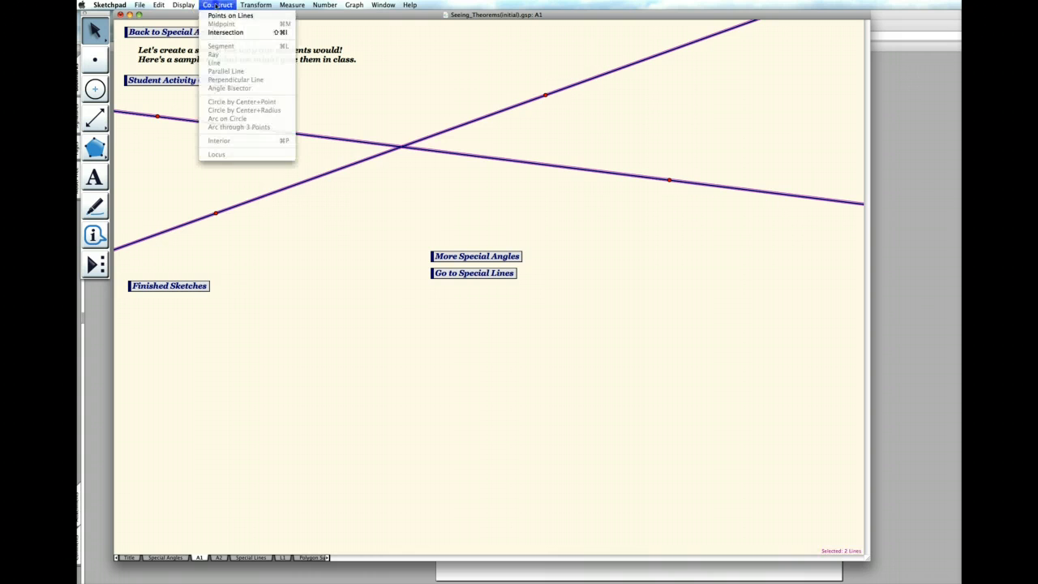
pyautogui.click(235, 32)
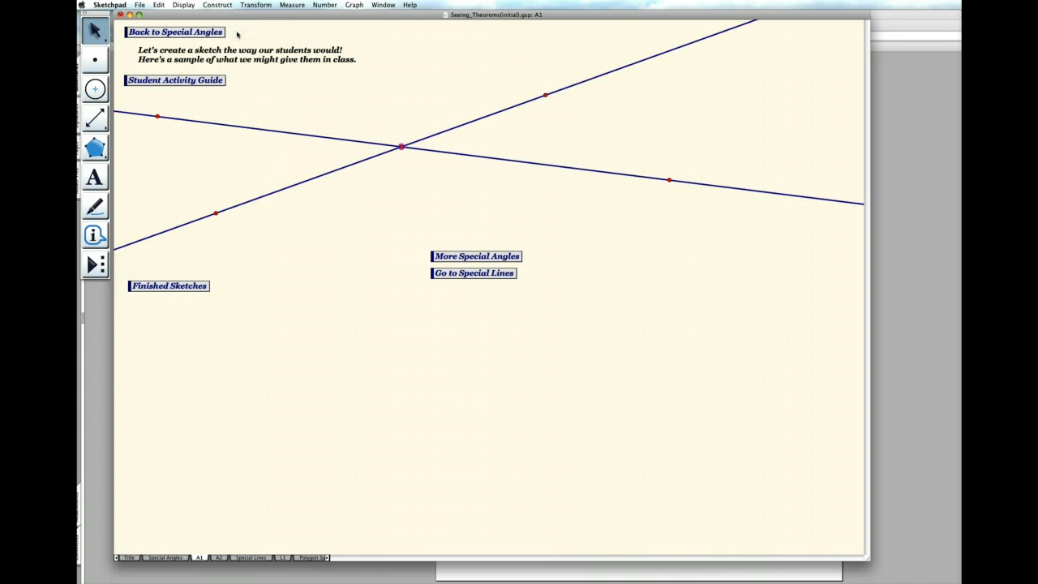
pyautogui.click(362, 115)
# - Mark all four angles around the intersection point with the Marker tool
pyautogui.click(96, 208)
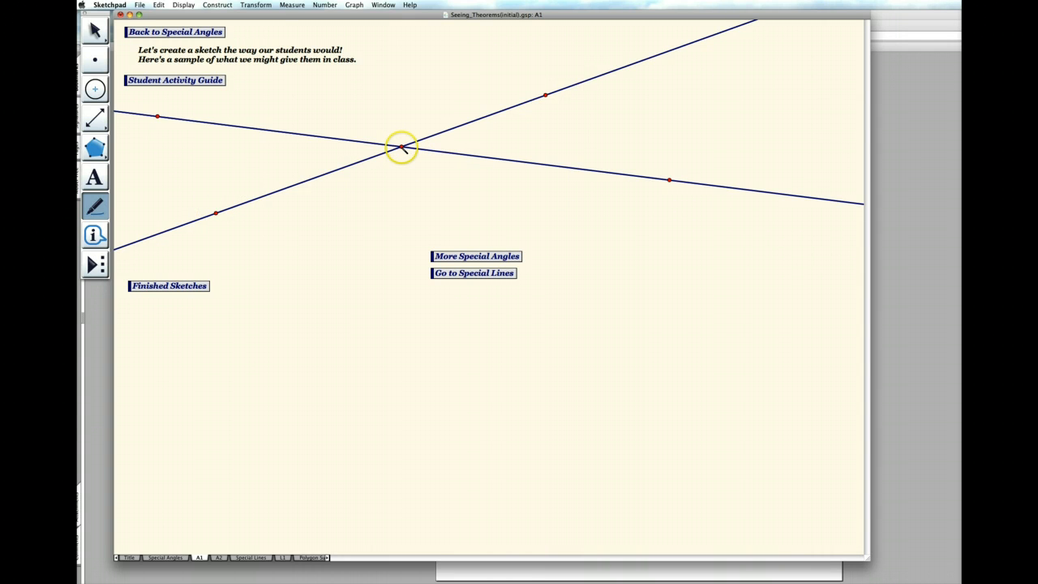
pyautogui.moveTo(402, 147); pyautogui.dragTo(420, 147)
pyautogui.moveTo(402, 146)
pyautogui.mouseDown()
pyautogui.moveTo(386, 149)
pyautogui.moveTo(401, 151)
pyautogui.mouseUp()
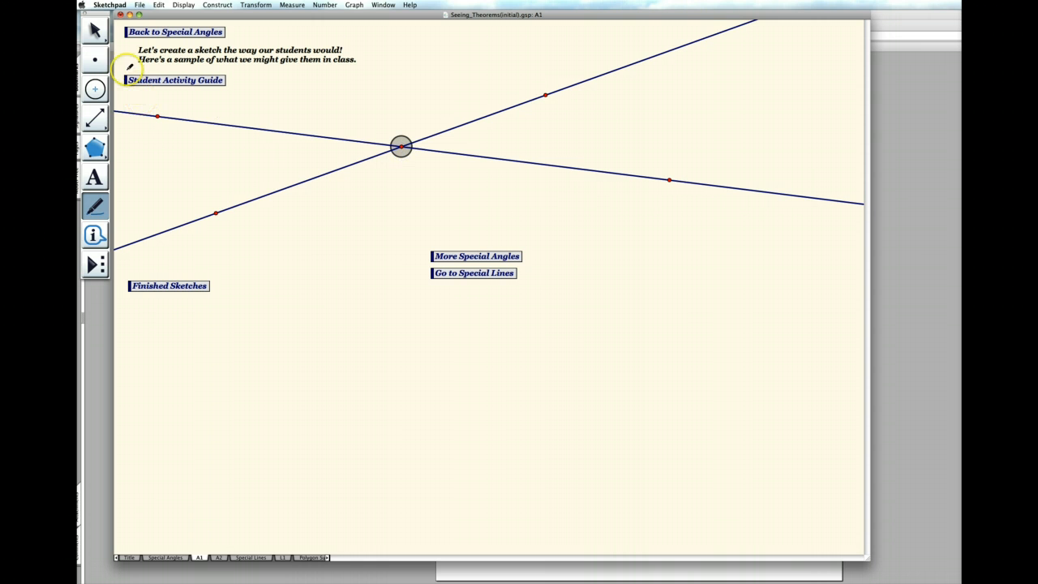
# - Select only the four angle markers at the intersection and measure their angles
pyautogui.click(95, 31)
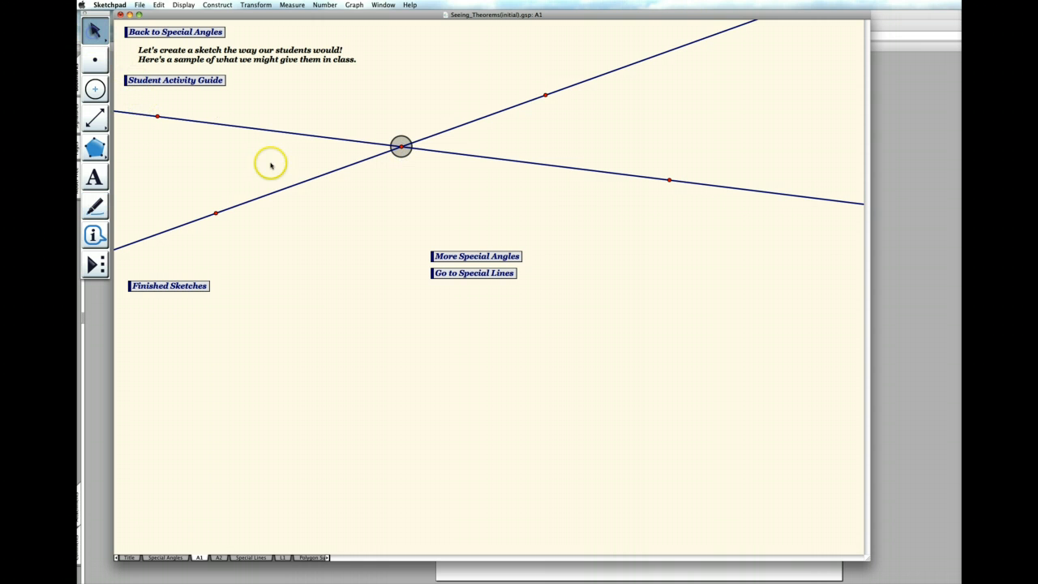
pyautogui.click(401, 148)
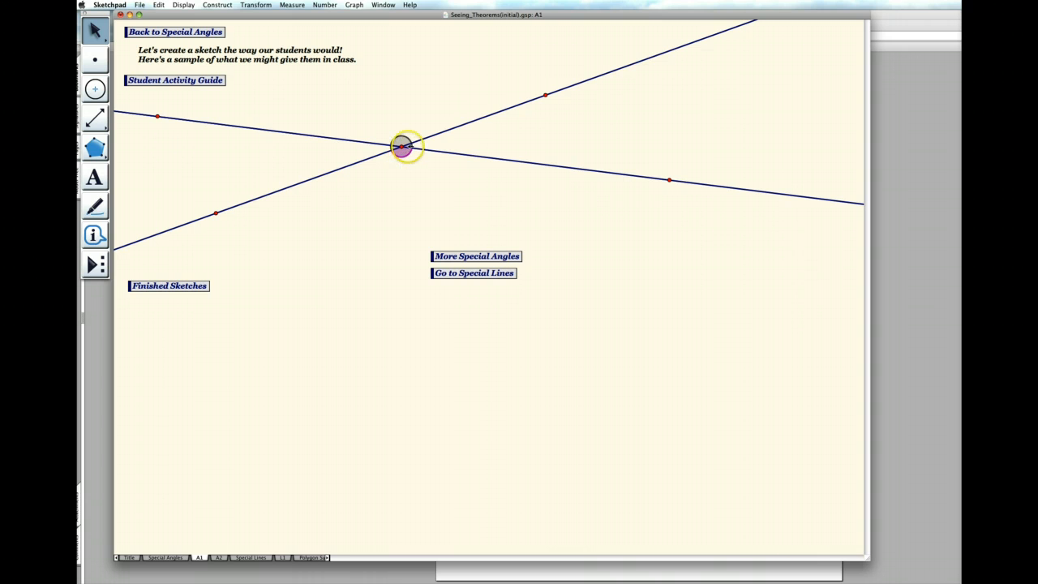
pyautogui.click(405, 139)
pyautogui.click(401, 147)
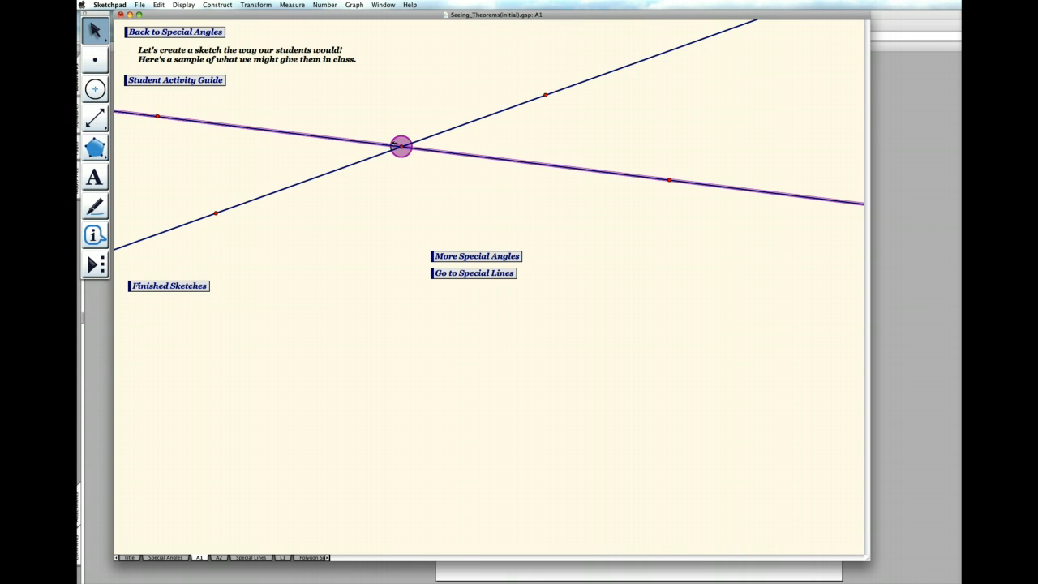
pyautogui.click(384, 145)
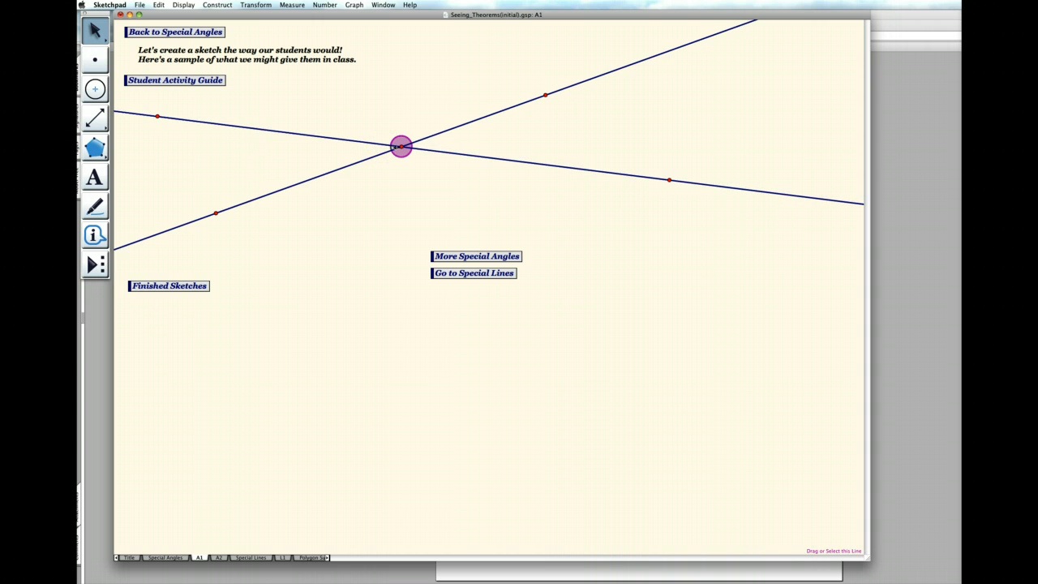
pyautogui.click(395, 147)
pyautogui.click(399, 147)
pyautogui.click(399, 147)
pyautogui.click(395, 147)
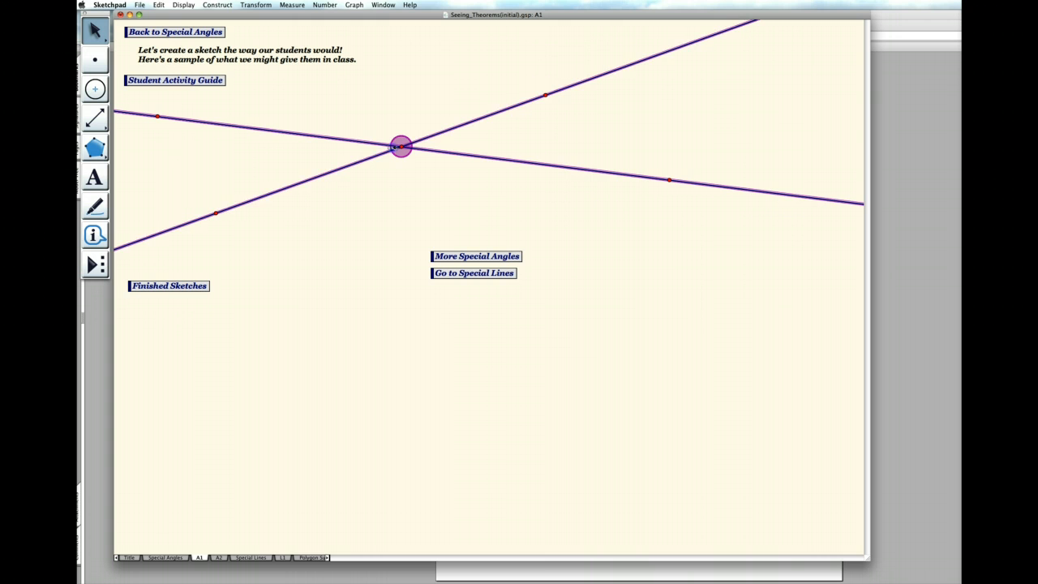
pyautogui.click(383, 144)
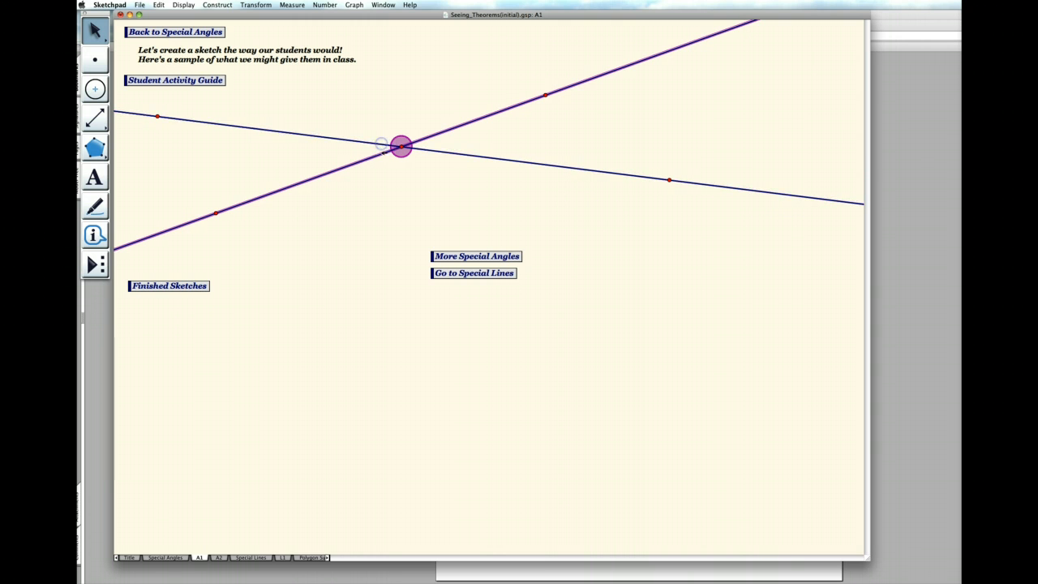
pyautogui.click(382, 153)
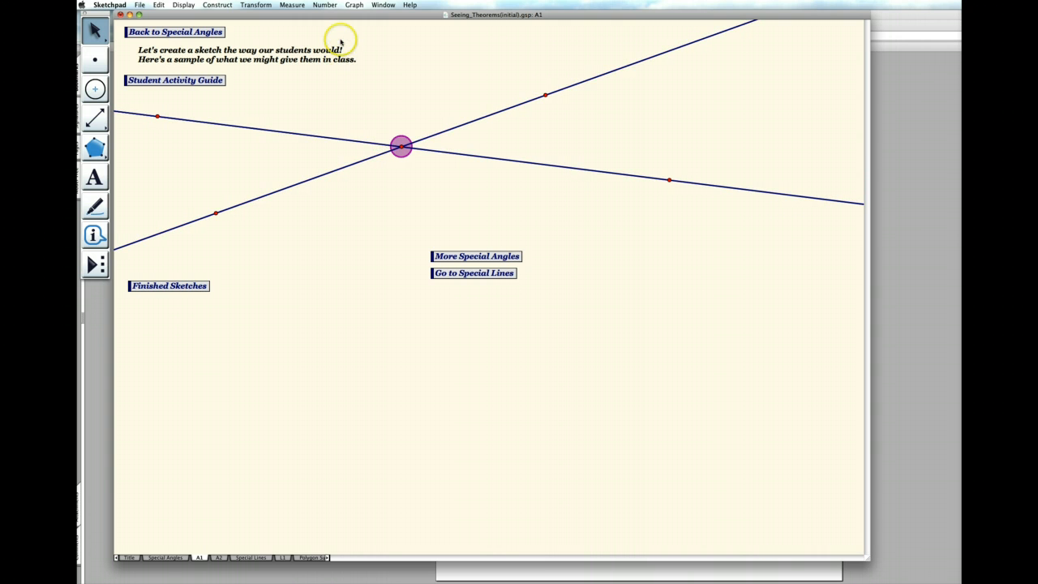
pyautogui.click(293, 5)
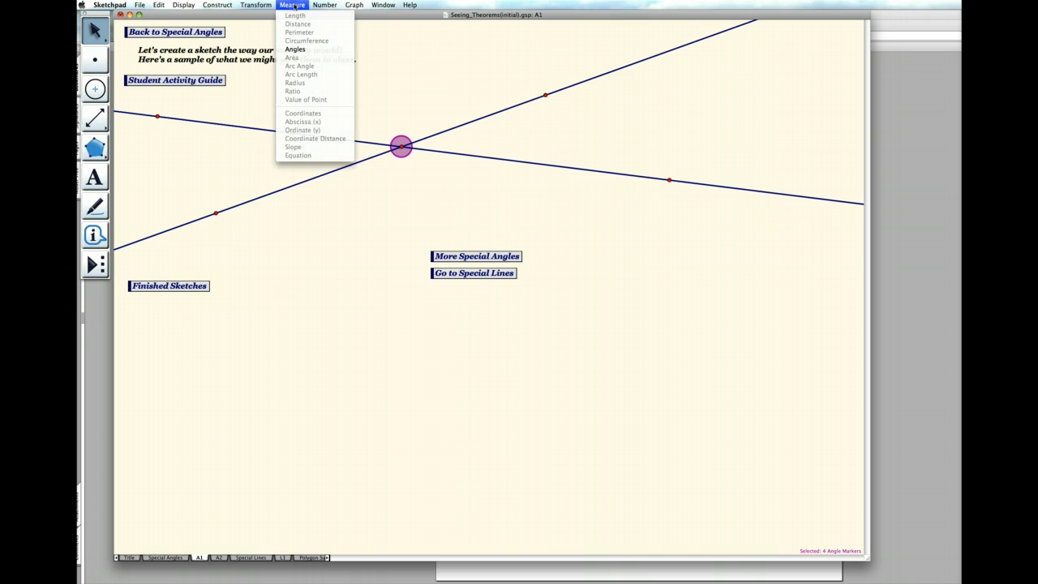
pyautogui.click(295, 49)
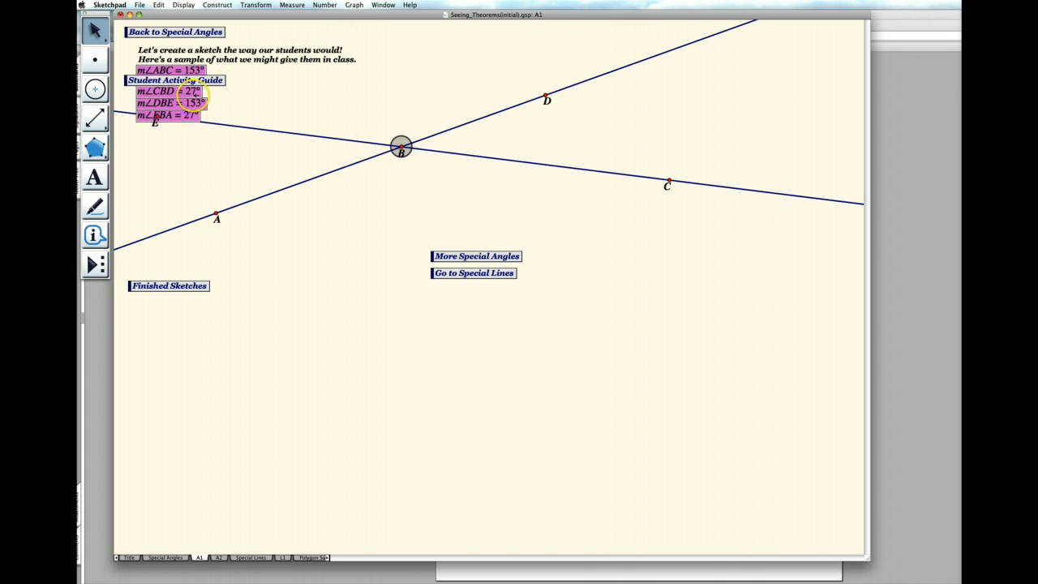
# - Move the four angle measurements above the lines and arrange them in two columns, with ABC beside DBE and CBD beside EBA
pyautogui.moveTo(193, 92); pyautogui.dragTo(437, 43)
pyautogui.click(489, 58)
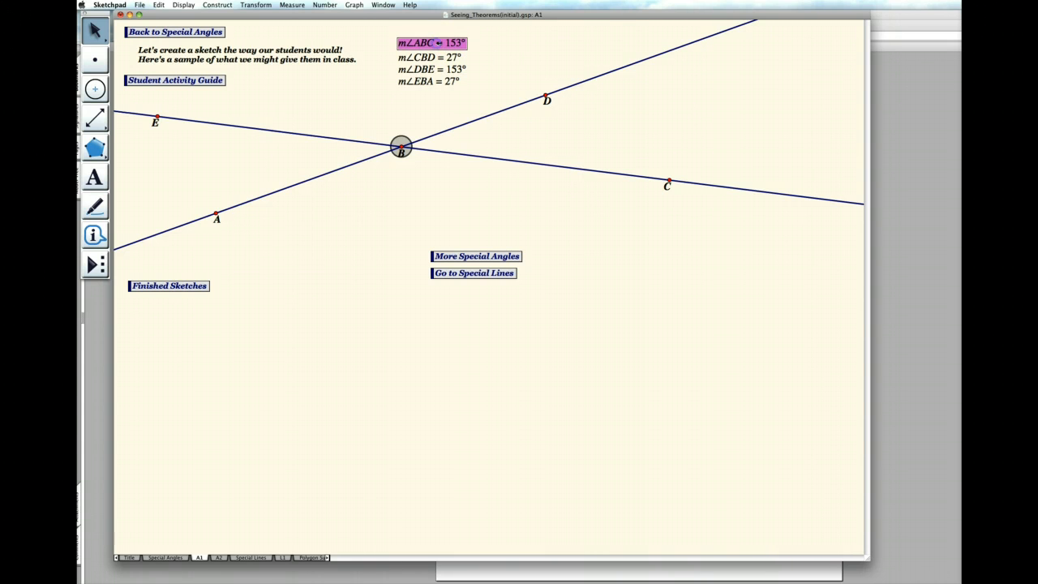
pyautogui.click(512, 51)
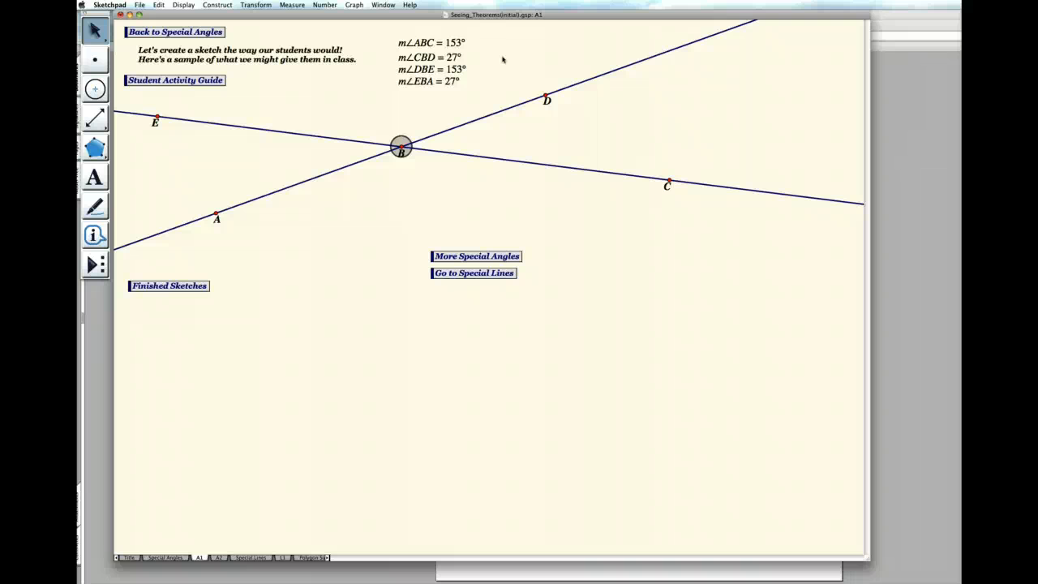
pyautogui.moveTo(418, 69); pyautogui.dragTo(495, 40)
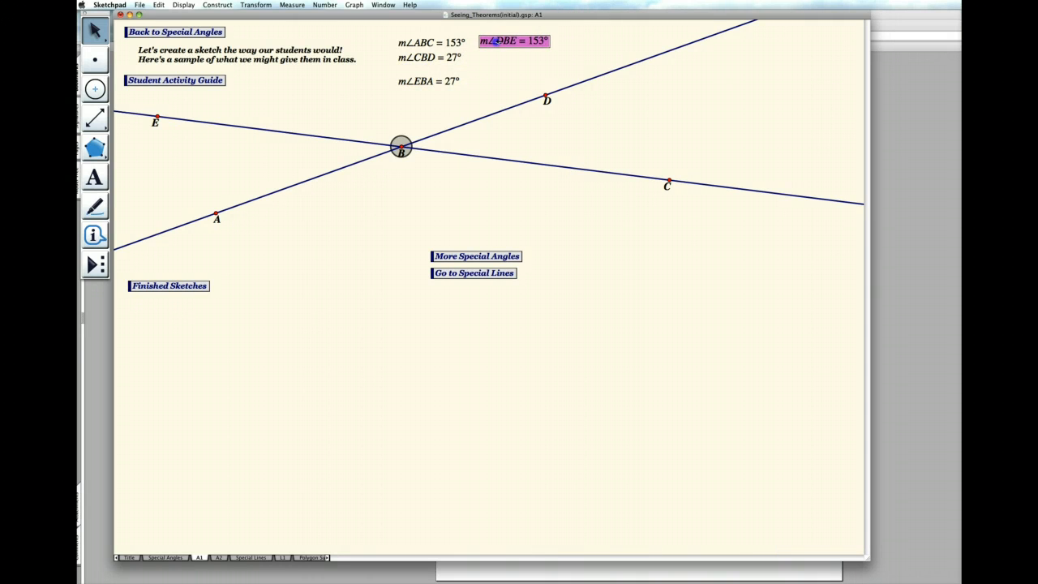
pyautogui.click(486, 65)
pyautogui.moveTo(428, 81); pyautogui.dragTo(515, 57)
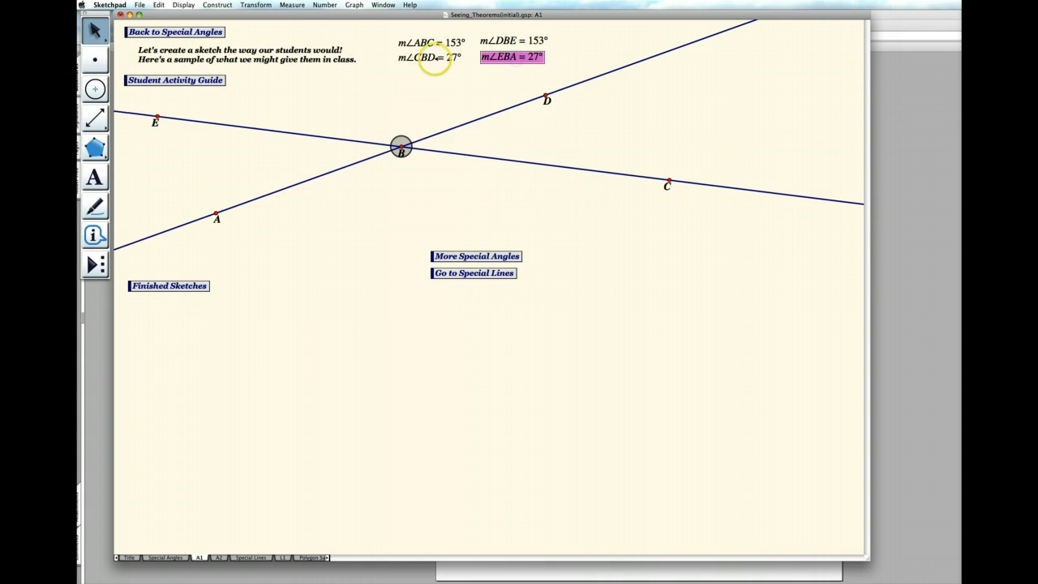
pyautogui.click(427, 58)
pyautogui.click(438, 69)
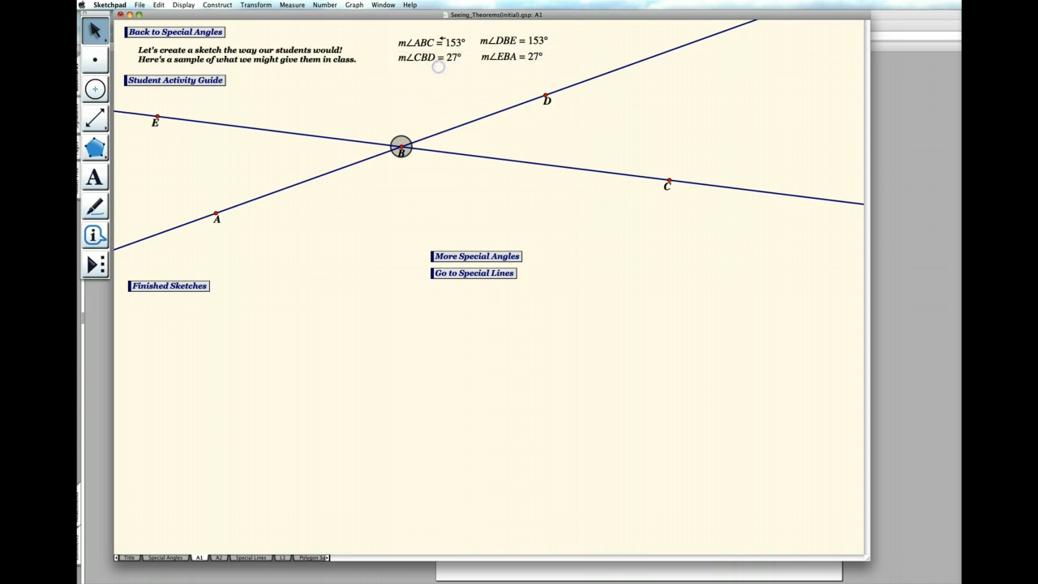
pyautogui.click(443, 41)
pyautogui.click(519, 41)
pyautogui.click(490, 68)
pyautogui.click(482, 81)
pyautogui.click(482, 84)
pyautogui.click(490, 93)
pyautogui.click(495, 95)
# - Move point D and then point C to tilt the two lines and test how the four angle measurements respond
pyautogui.moveTo(547, 97); pyautogui.dragTo(530, 125)
pyautogui.click(409, 211)
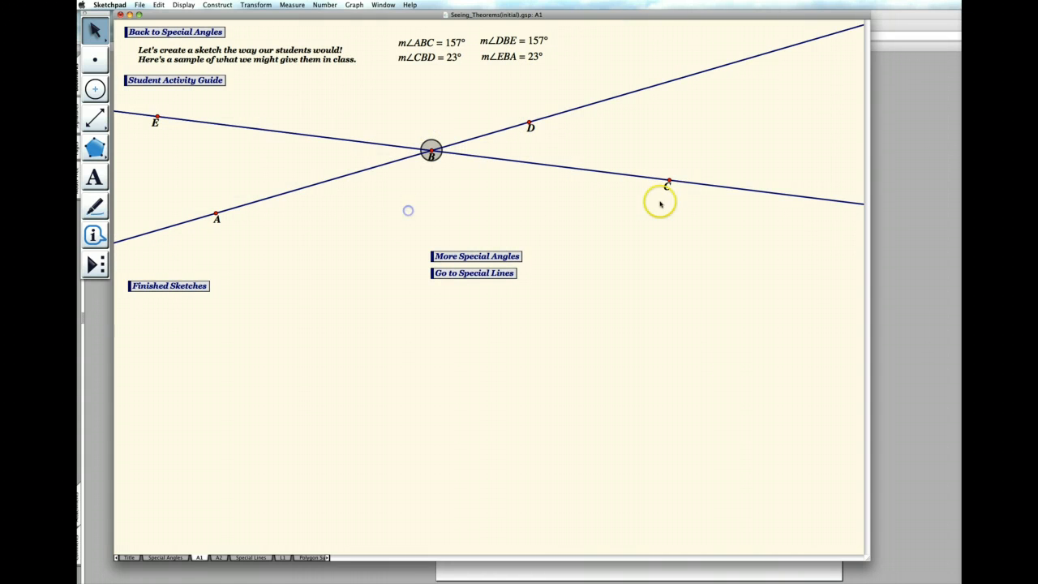
pyautogui.moveTo(667, 182); pyautogui.dragTo(646, 207)
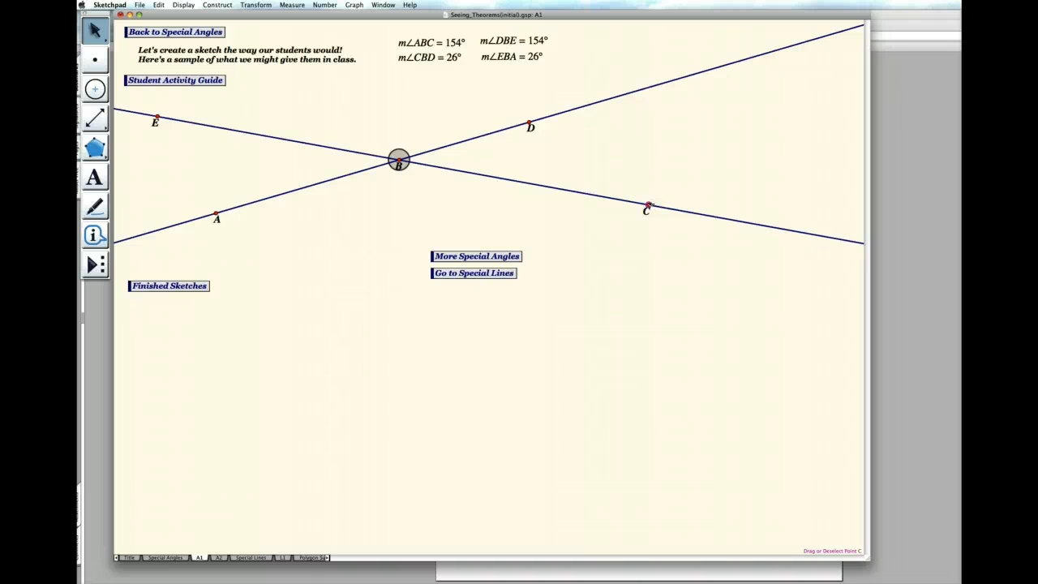
pyautogui.moveTo(646, 207); pyautogui.dragTo(606, 203)
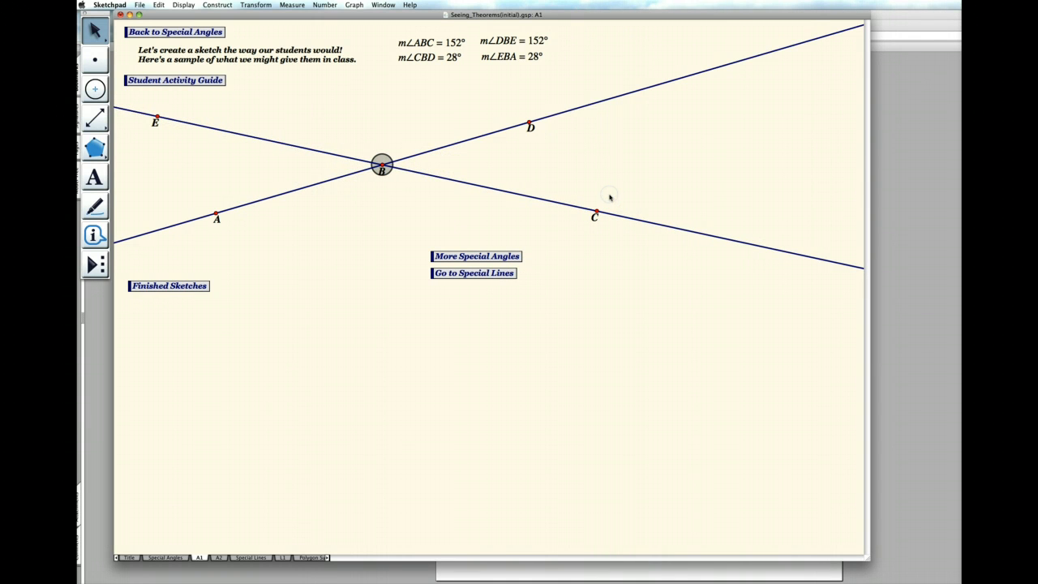
# - Move point E toward B and then up and away to tilt its line and test the angle measurements
pyautogui.click(609, 187)
pyautogui.moveTo(156, 120); pyautogui.dragTo(325, 157)
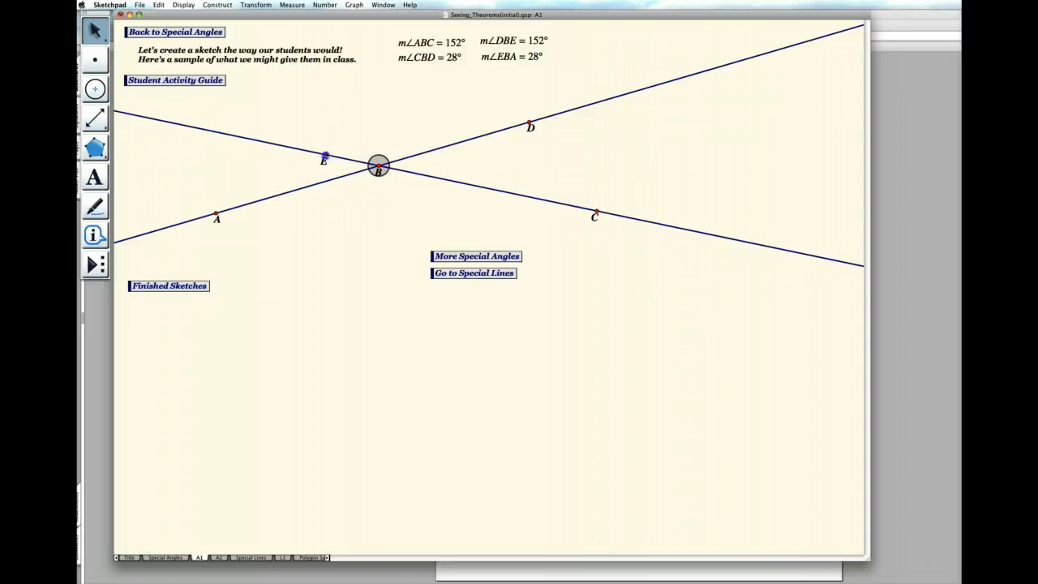
pyautogui.moveTo(324, 156); pyautogui.dragTo(254, 119)
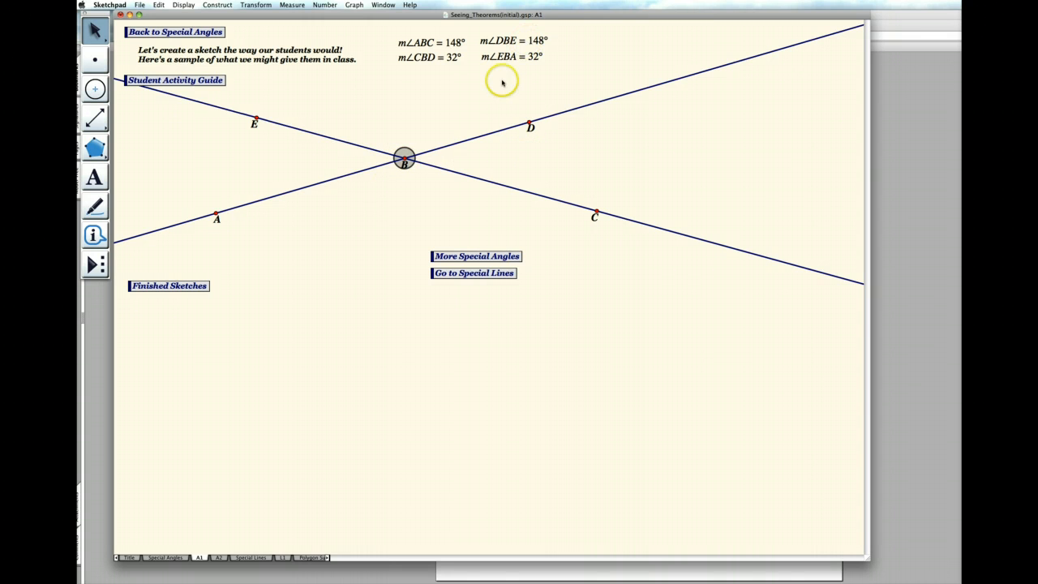
pyautogui.click(329, 154)
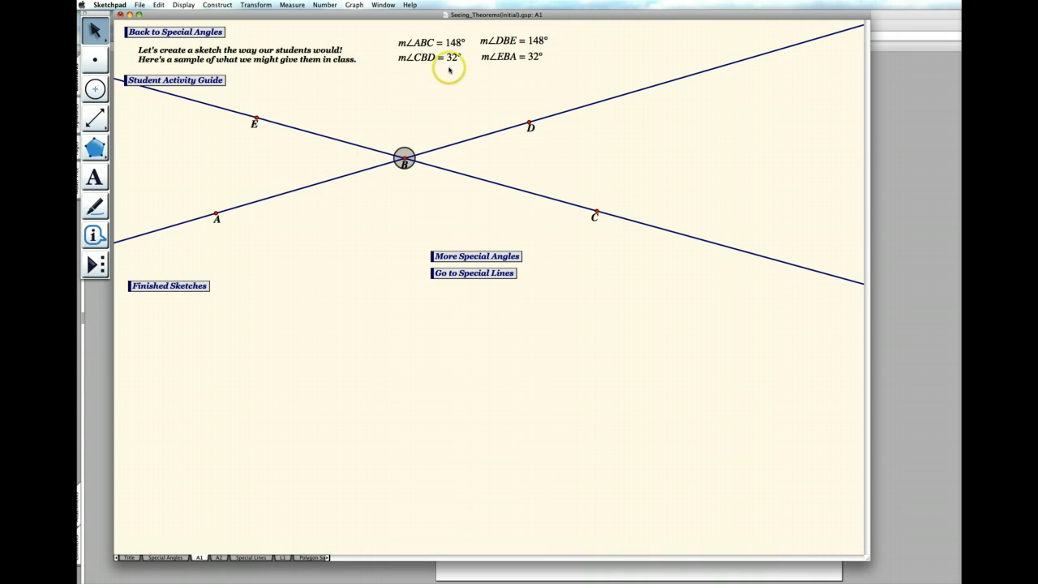
# - Calculate the sum m∠ABC + m∠CBD and place it below the ABC and CBD measurements
pyautogui.click(354, 5)
pyautogui.moveTo(325, 5)
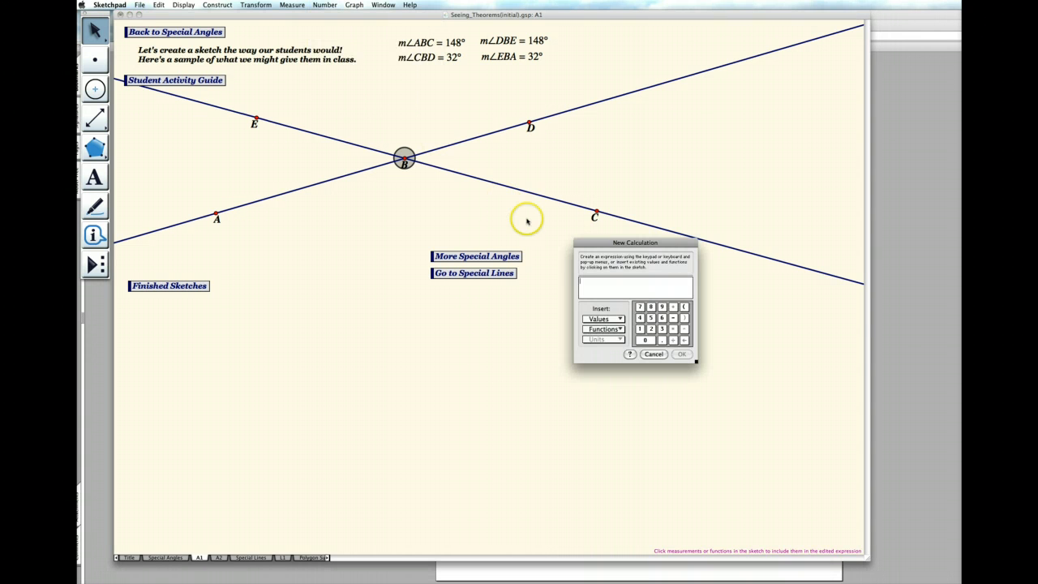
pyautogui.moveTo(625, 244); pyautogui.dragTo(617, 68)
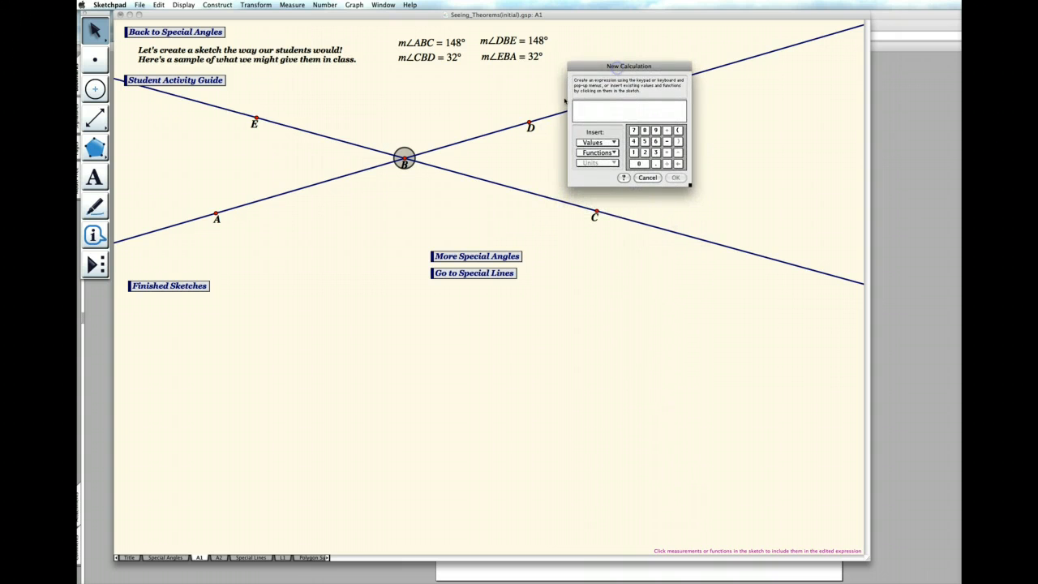
pyautogui.click(444, 43)
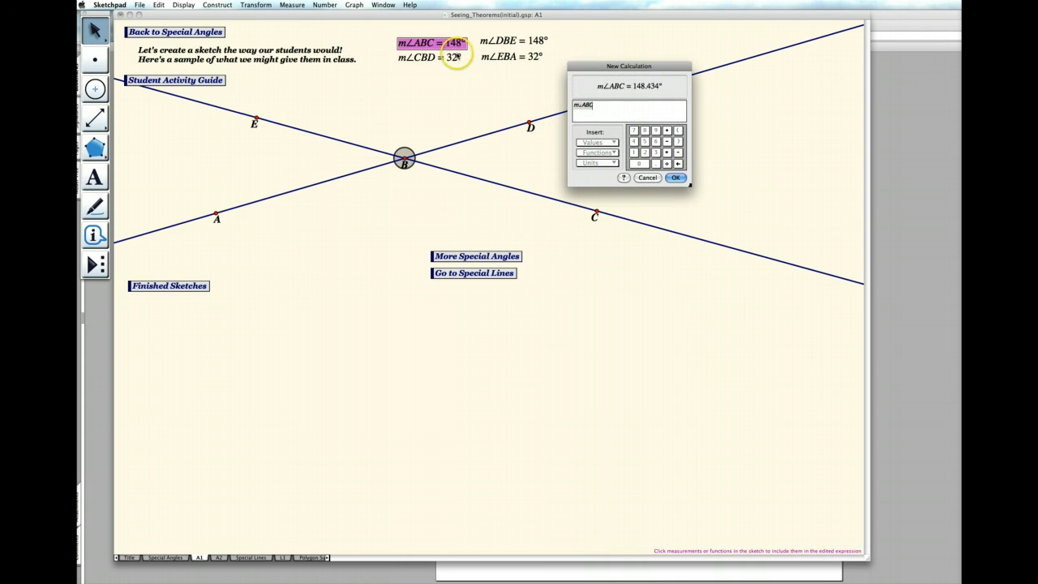
pyautogui.click(667, 131)
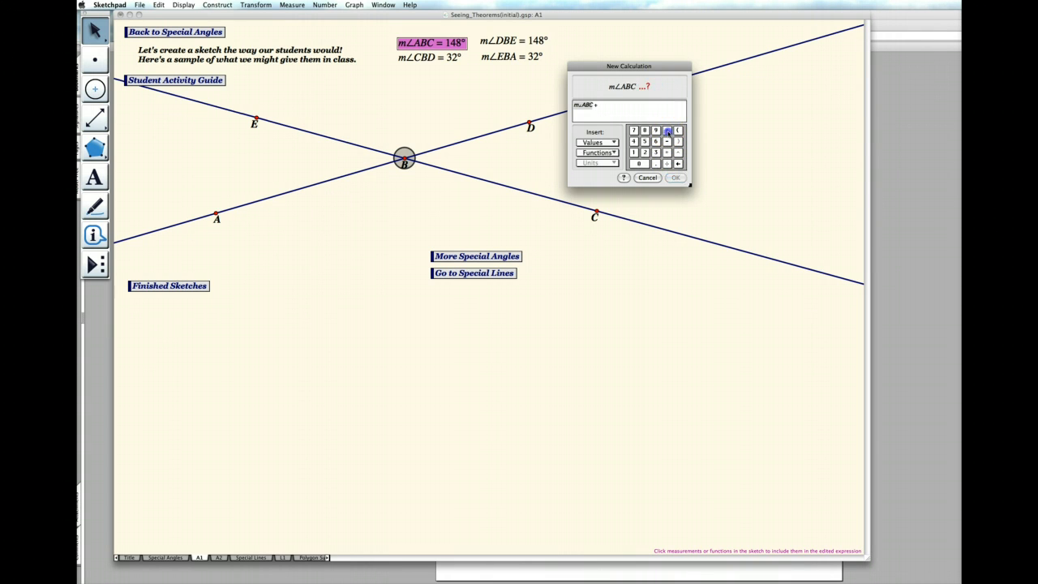
pyautogui.click(447, 61)
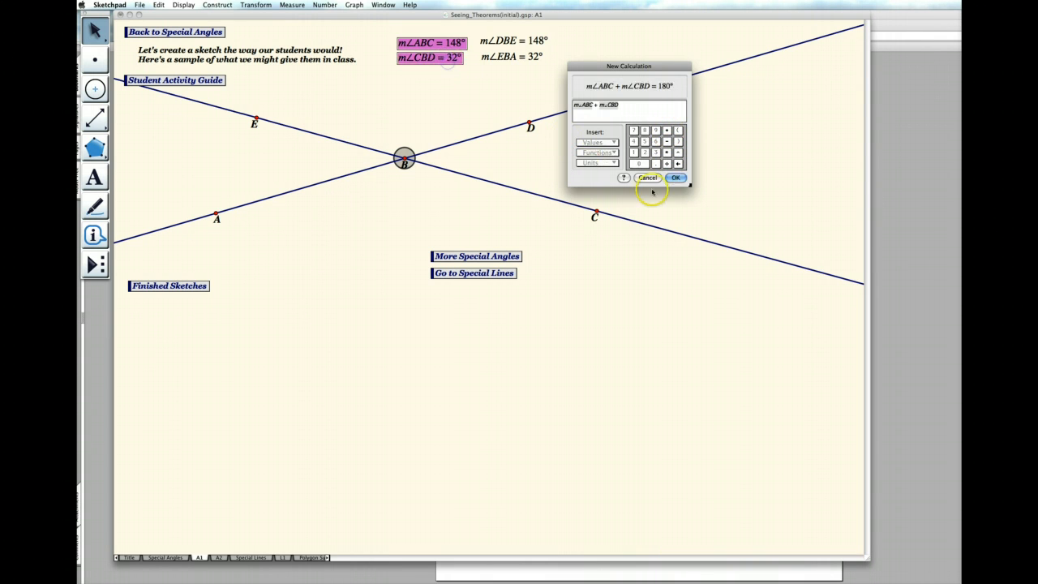
pyautogui.click(675, 176)
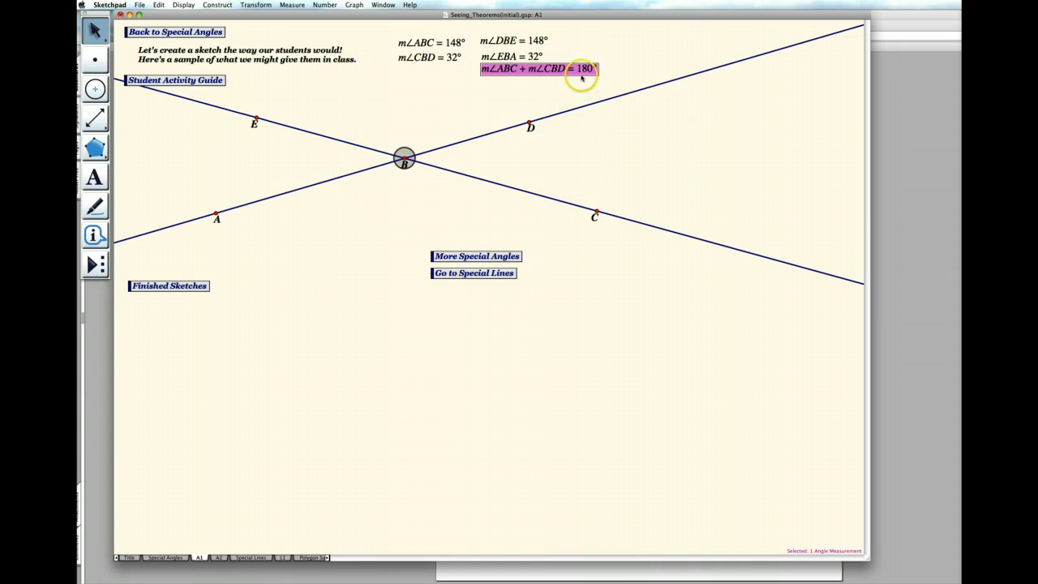
pyautogui.moveTo(568, 70); pyautogui.dragTo(454, 81)
pyautogui.click(469, 104)
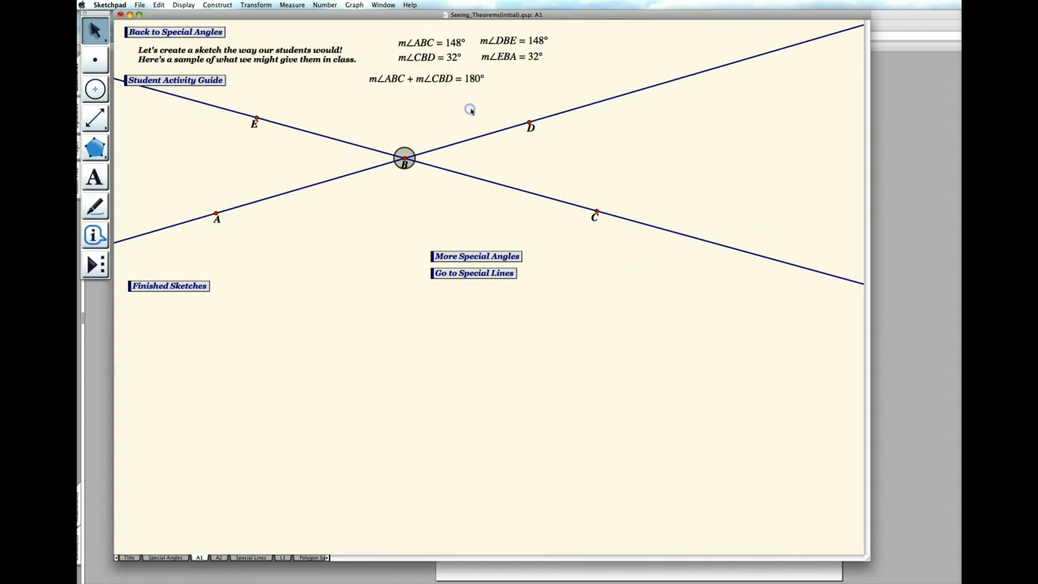
# - Calculate the sum m∠DBE + m∠EBA and place it beside the first sum, below the DBE and EBA measurements
pyautogui.click(354, 5)
pyautogui.moveTo(324, 6)
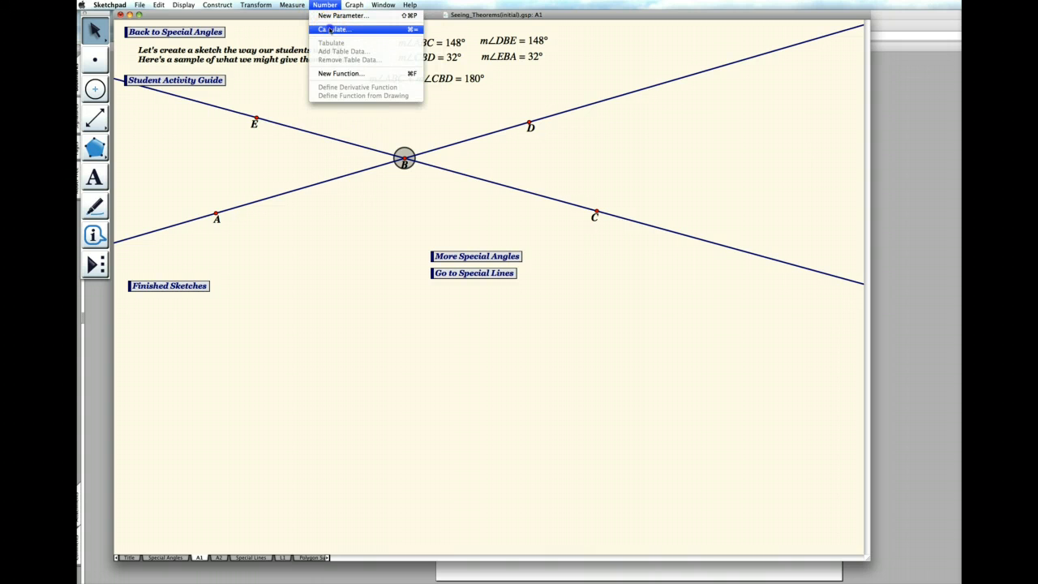
pyautogui.click(330, 29)
pyautogui.click(533, 42)
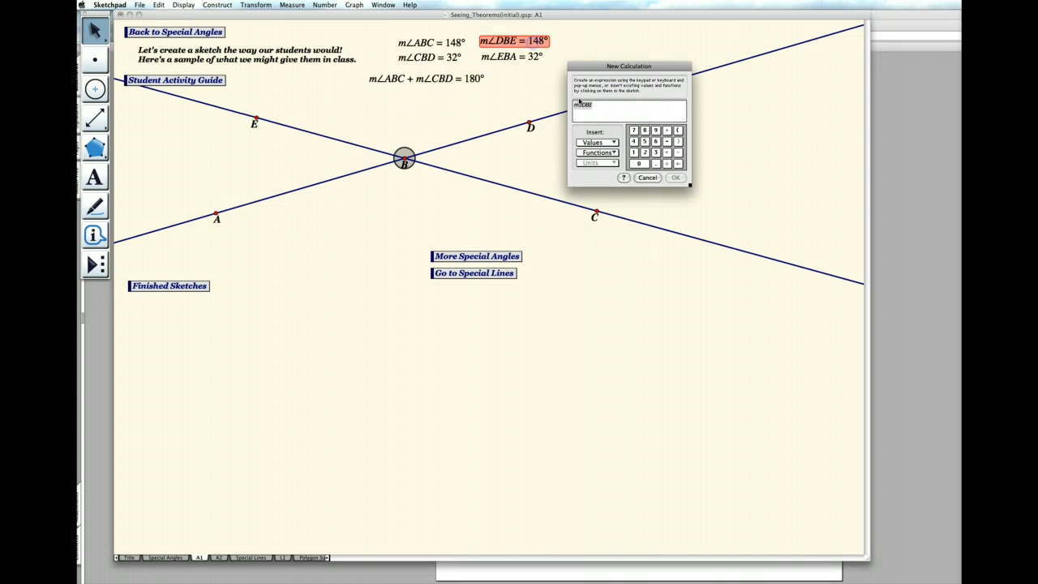
pyautogui.write('+')
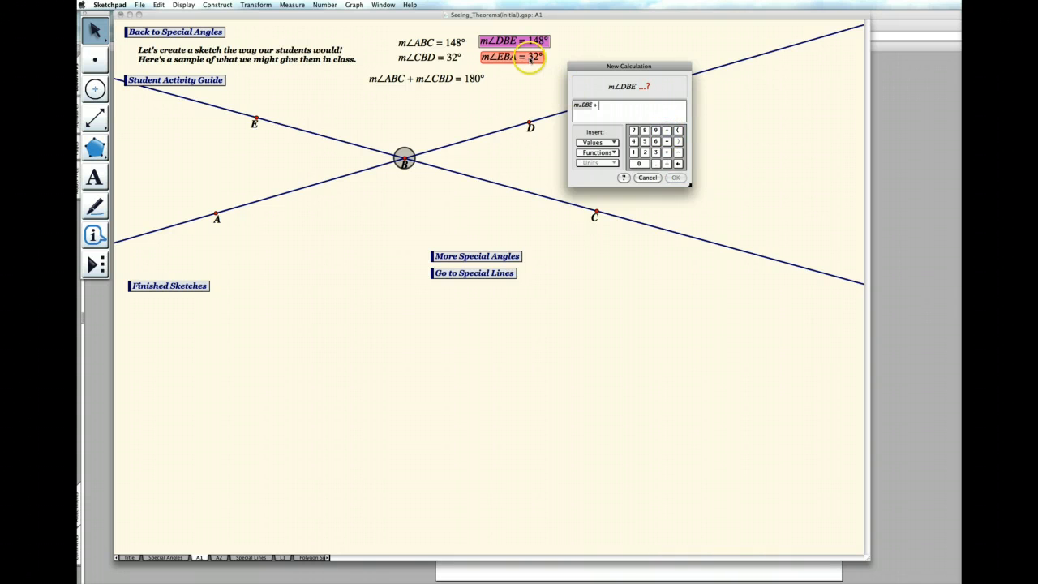
pyautogui.click(511, 57)
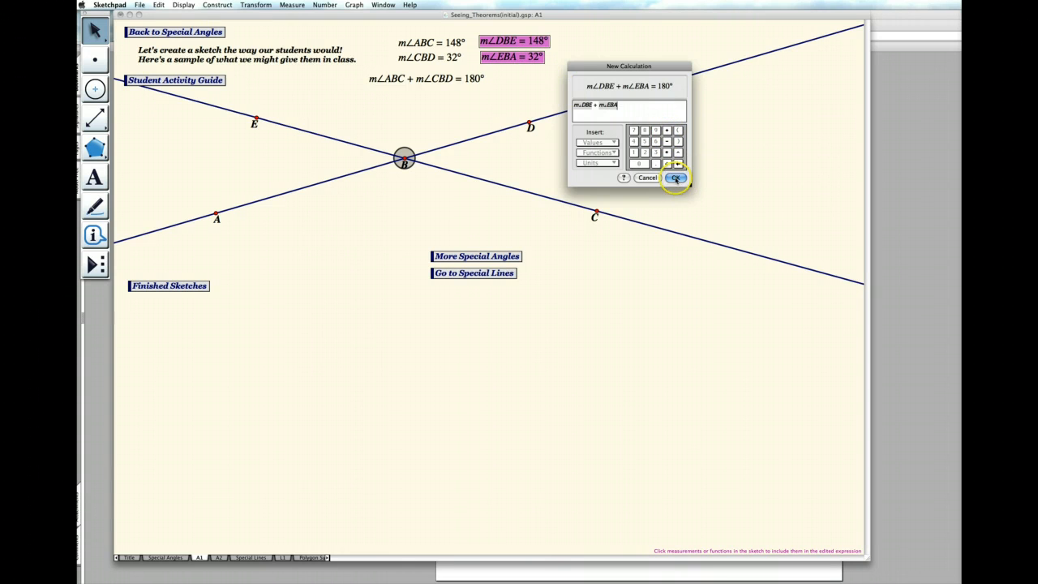
pyautogui.click(678, 183)
pyautogui.moveTo(464, 96); pyautogui.dragTo(592, 80)
pyautogui.click(605, 161)
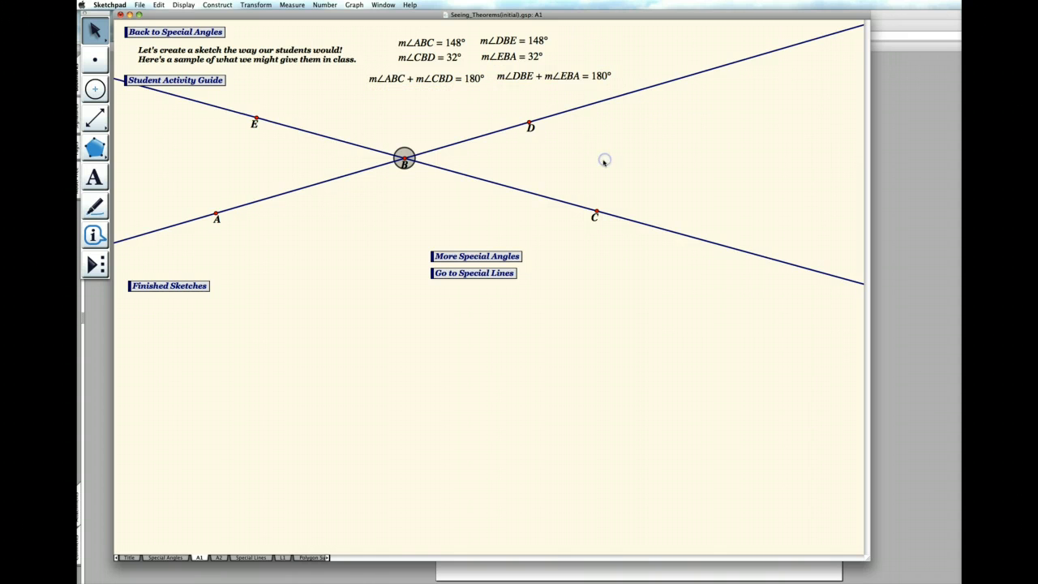
# - Move point D slightly downward to test how the angle measurements and both sums respond
pyautogui.moveTo(529, 123)
pyautogui.mouseDown()
pyautogui.moveTo(549, 149)
pyautogui.moveTo(516, 116)
pyautogui.moveTo(556, 146)
pyautogui.moveTo(441, 138)
pyautogui.moveTo(589, 146)
pyautogui.moveTo(531, 132)
pyautogui.mouseUp()
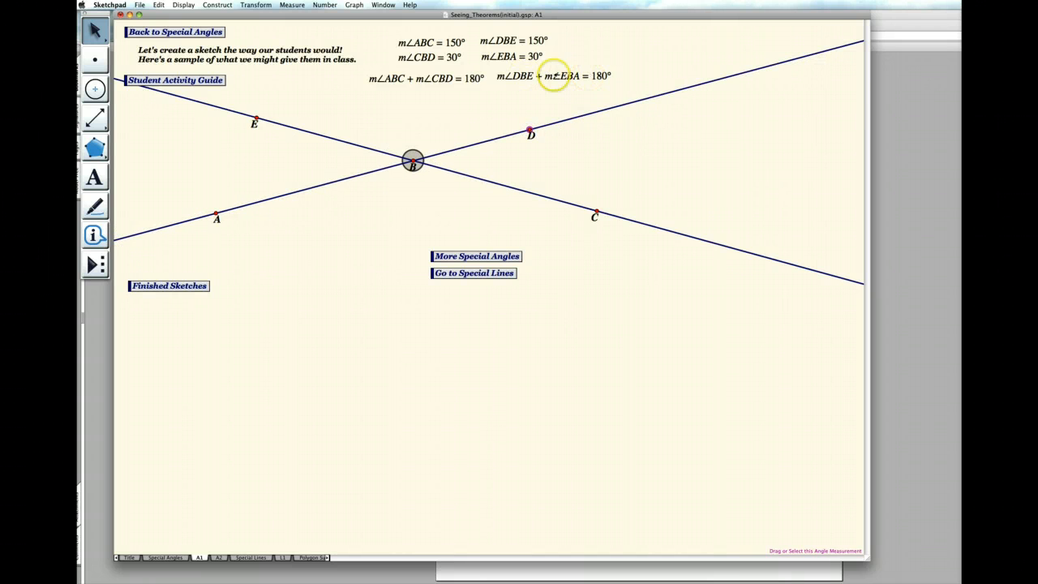
pyautogui.click(616, 88)
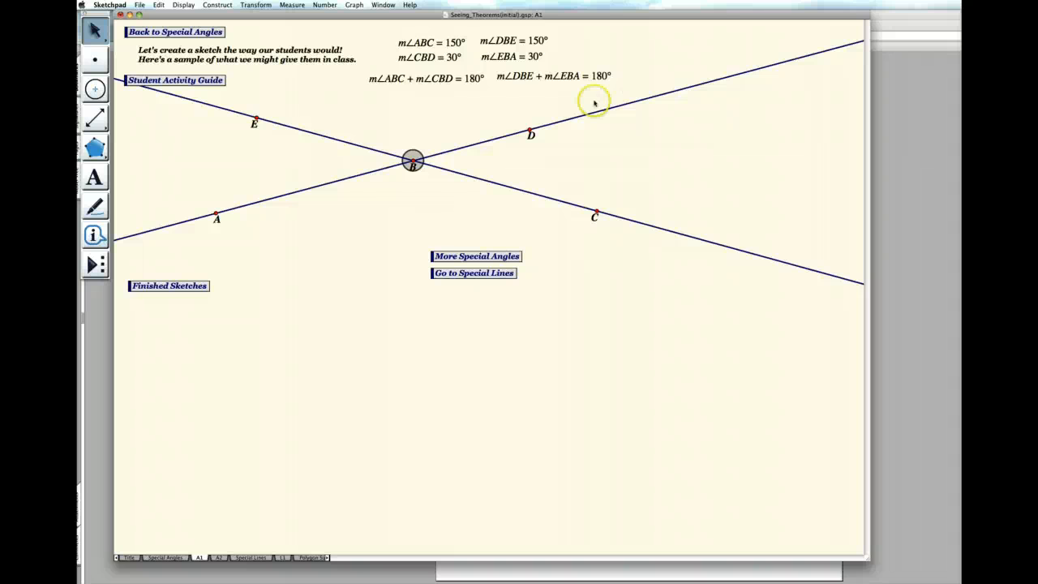
# - Open the finished angle sketches and show the statements of the Linear Pair Conjecture and the Vertical Angles Conjecture
pyautogui.click(184, 286)
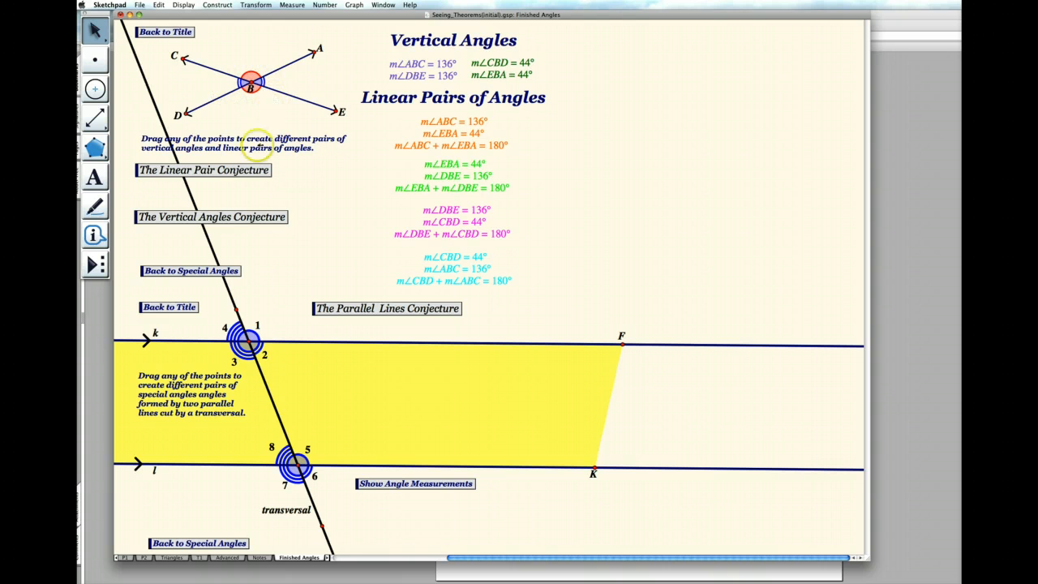
pyautogui.click(246, 171)
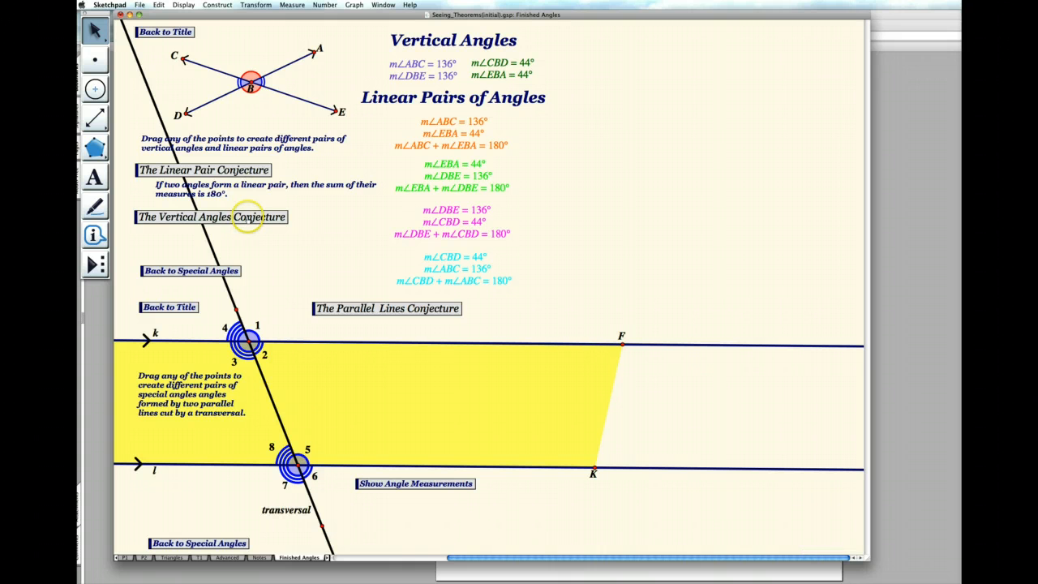
pyautogui.click(248, 217)
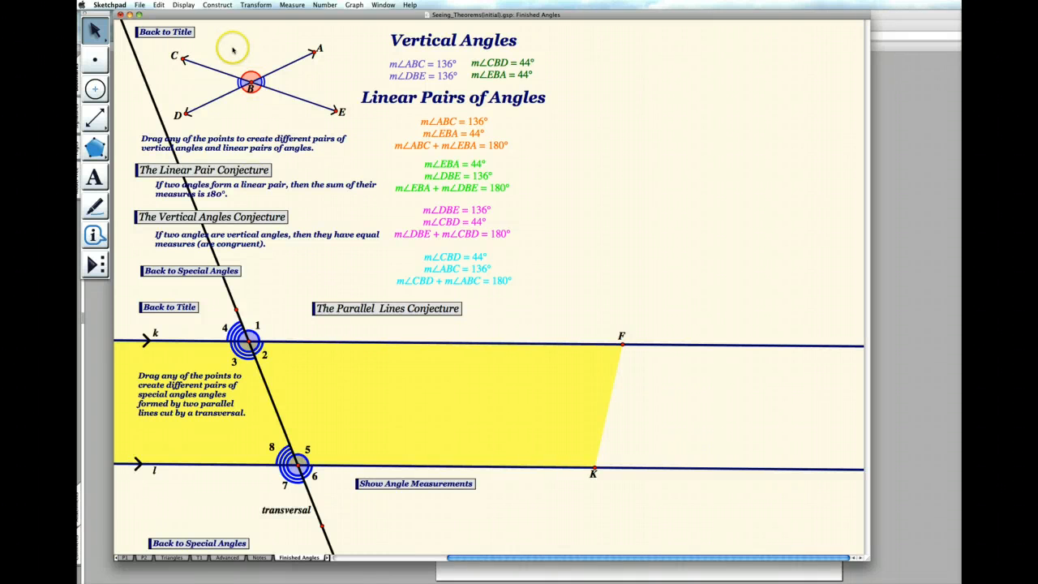
# - Return through the title and Special Angles pages to the two-line sketch, and continue to the More Special Angles page
pyautogui.click(177, 32)
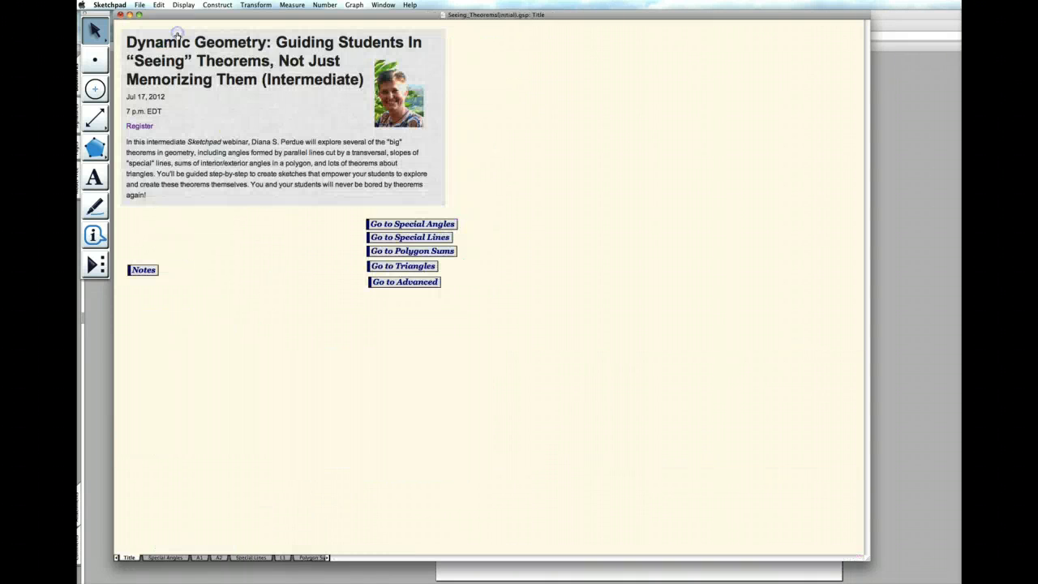
pyautogui.click(438, 226)
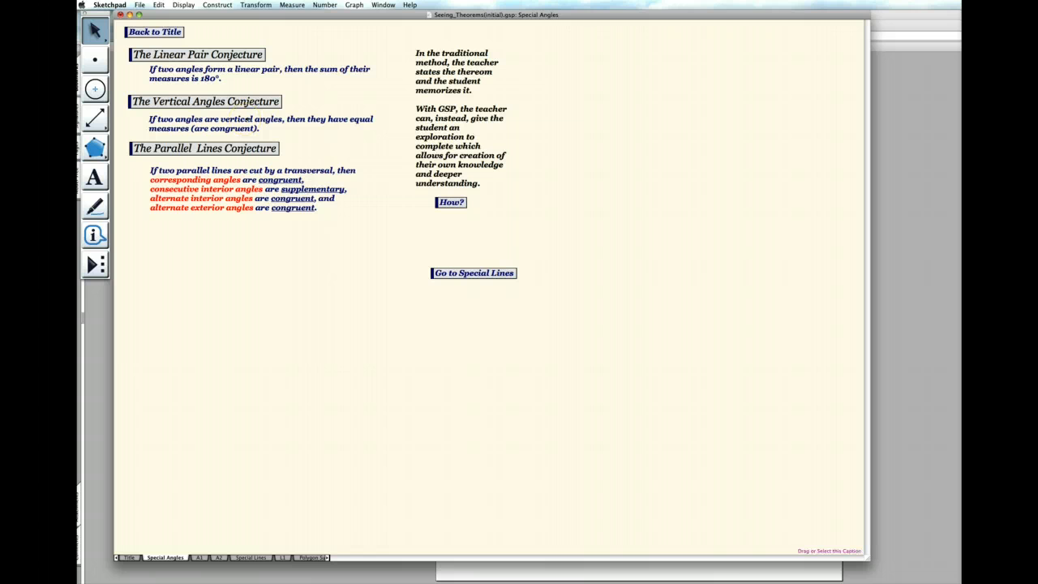
pyautogui.click(452, 202)
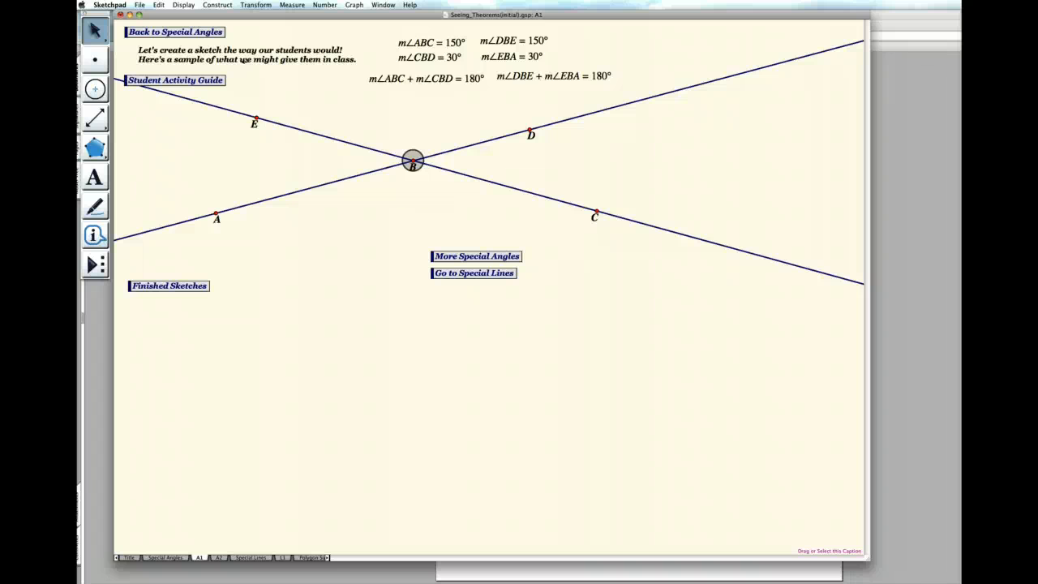
pyautogui.click(500, 256)
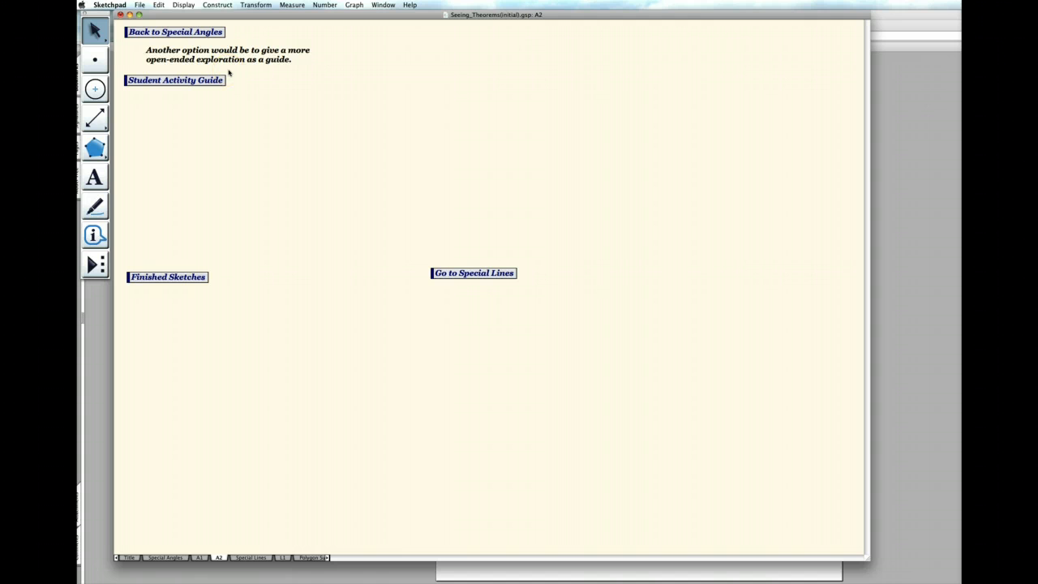
# - Open the student activity guide link, close its browser window, and view Angle Exploration II.pdf in Acrobat instead
pyautogui.click(187, 81)
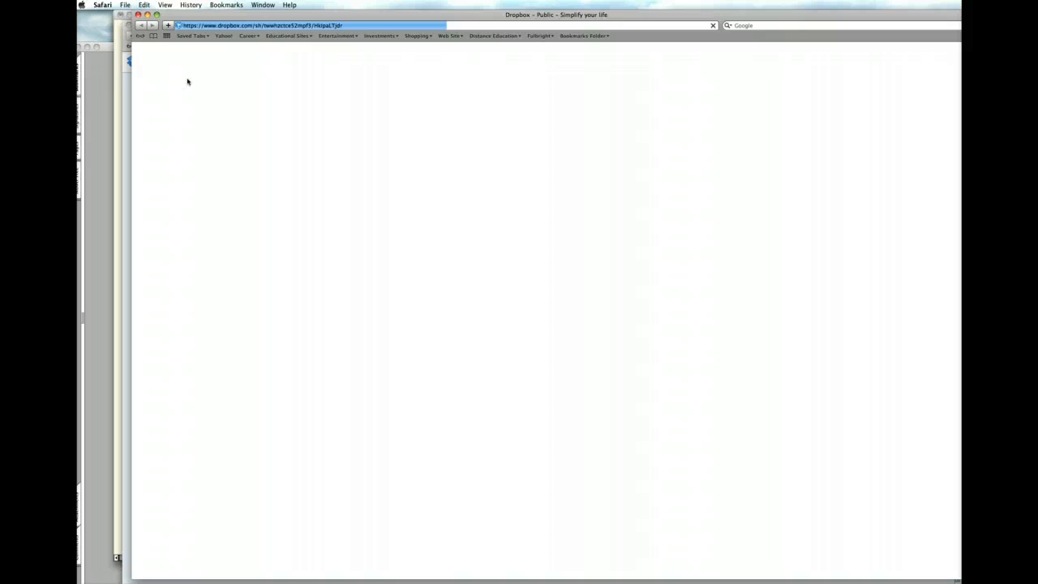
pyautogui.click(138, 15)
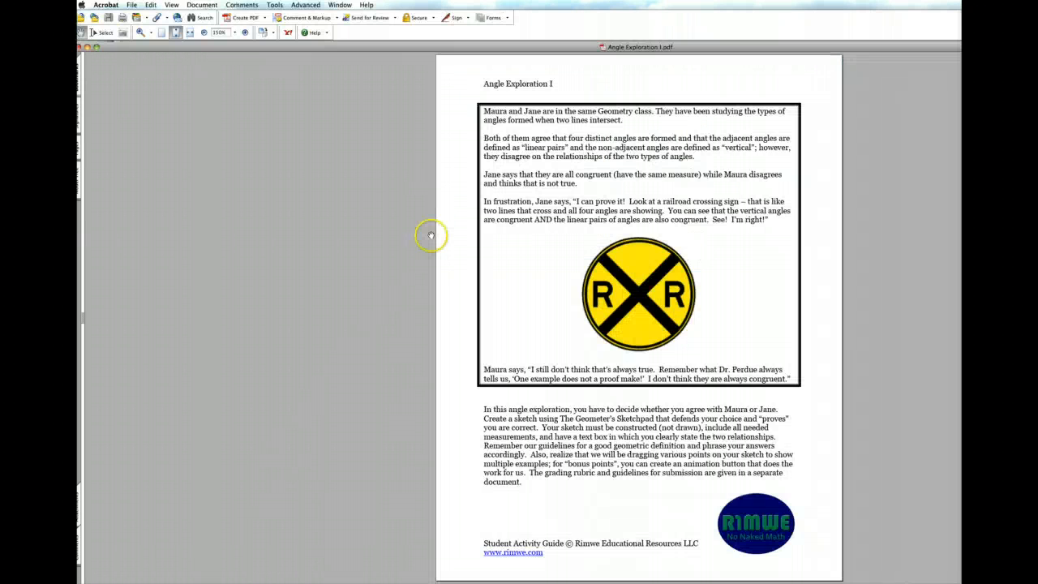
pyautogui.click(308, 5)
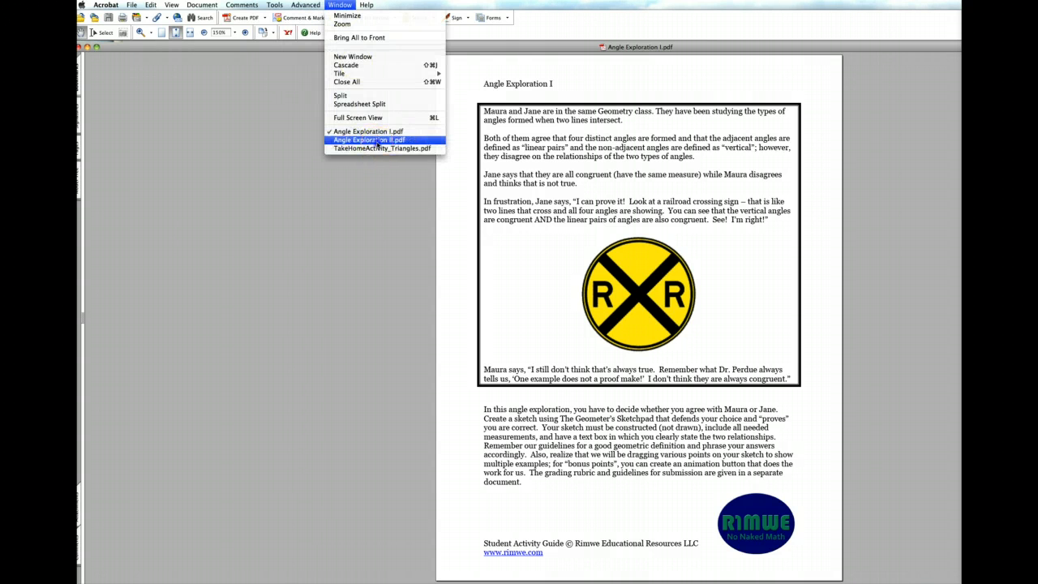
pyautogui.click(377, 141)
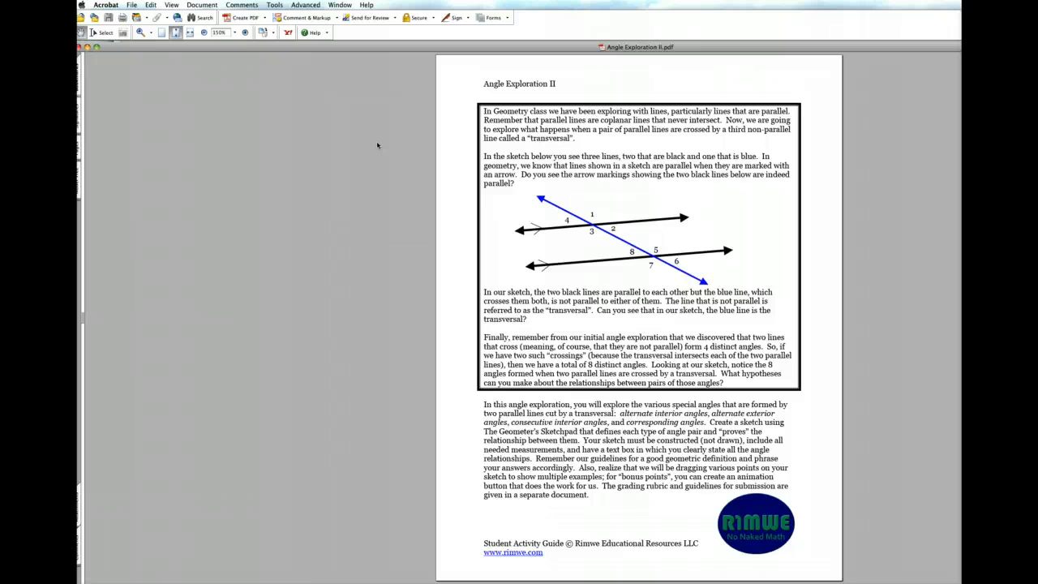